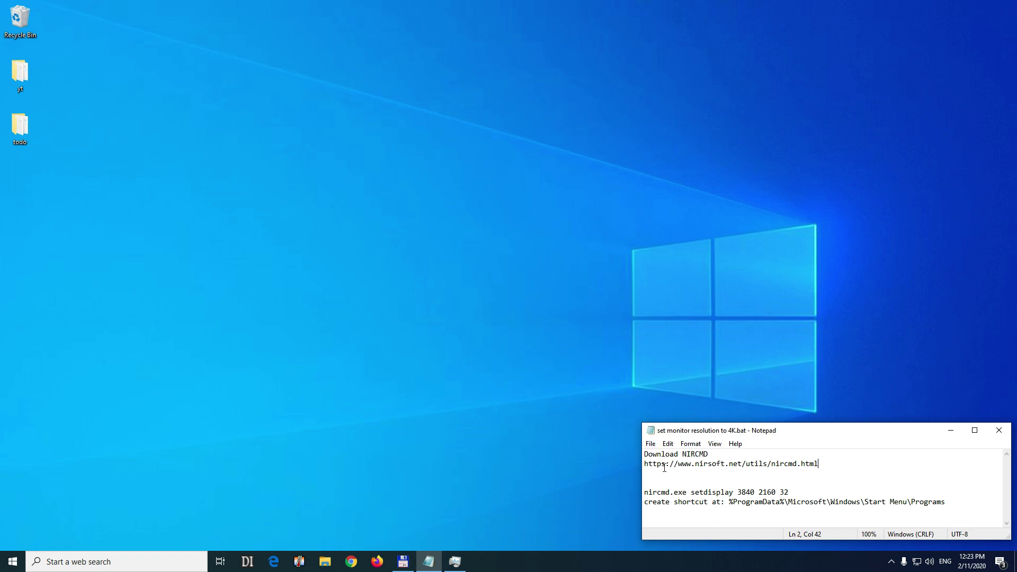
Select 'nirsoft.net' in the NirCmd link line of the notes and copy it.
left_click_drag(695, 463, 733, 464)
right_click(717, 466)
left_click(742, 338)
Open Chrome and go to nirsoft.net by pasting the copied domain.
left_click(351, 561)
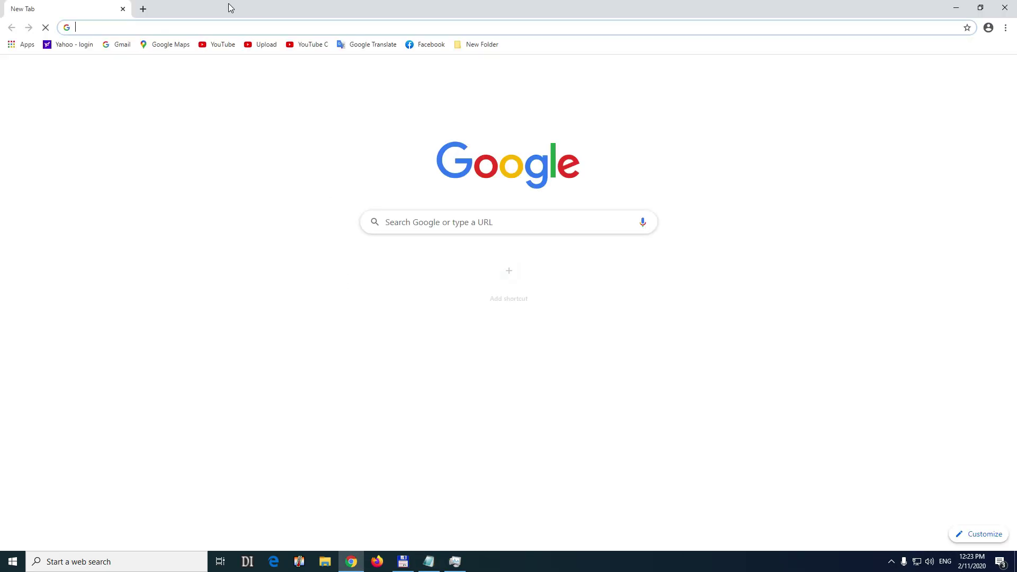
key("ctrl+v")
key("Return")
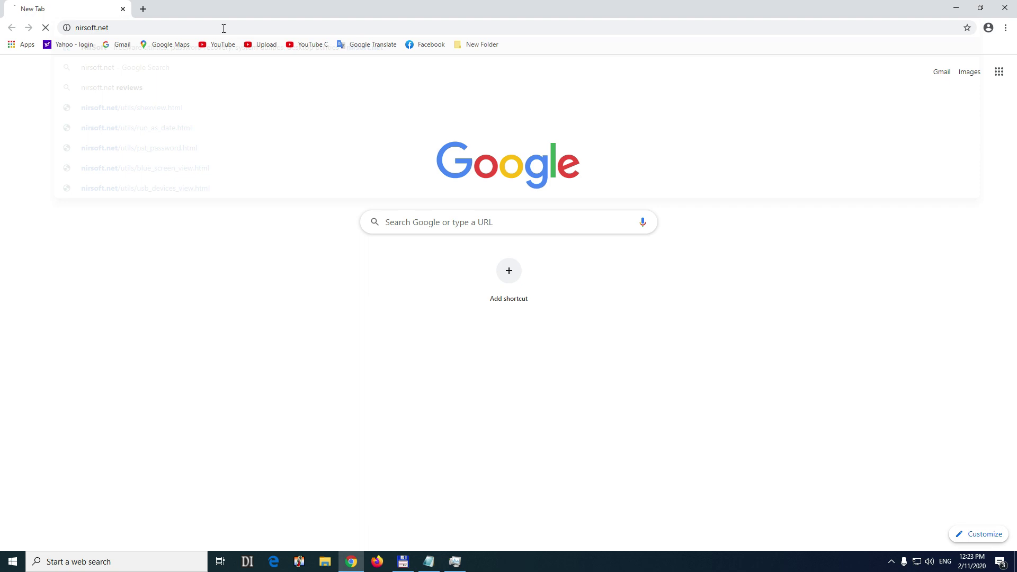
Open the NirCmd tool page and download its zip archive.
scroll(318, 260, "down", 5)
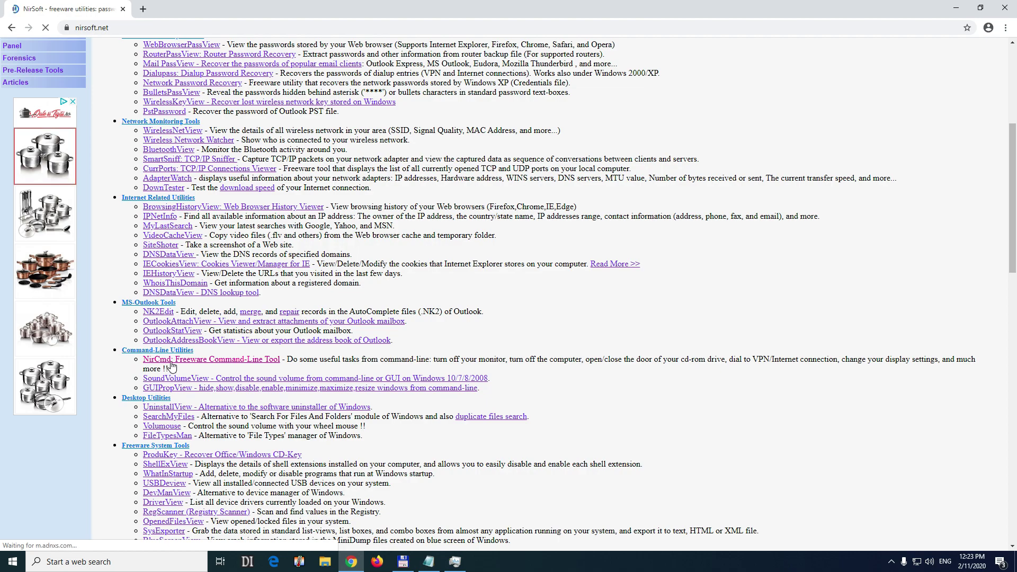
left_click(171, 364)
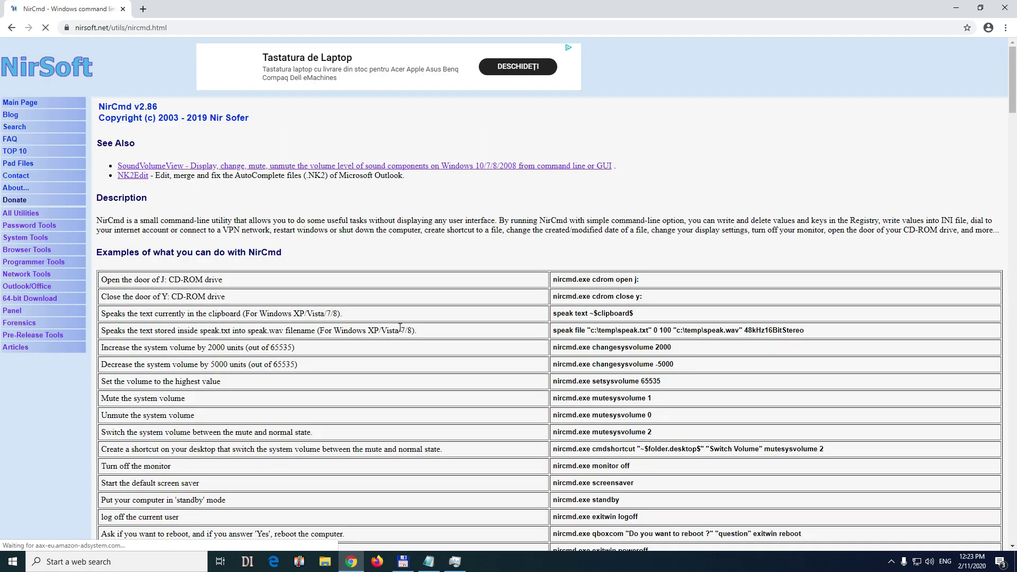
left_click_drag(1012, 79, 973, 517)
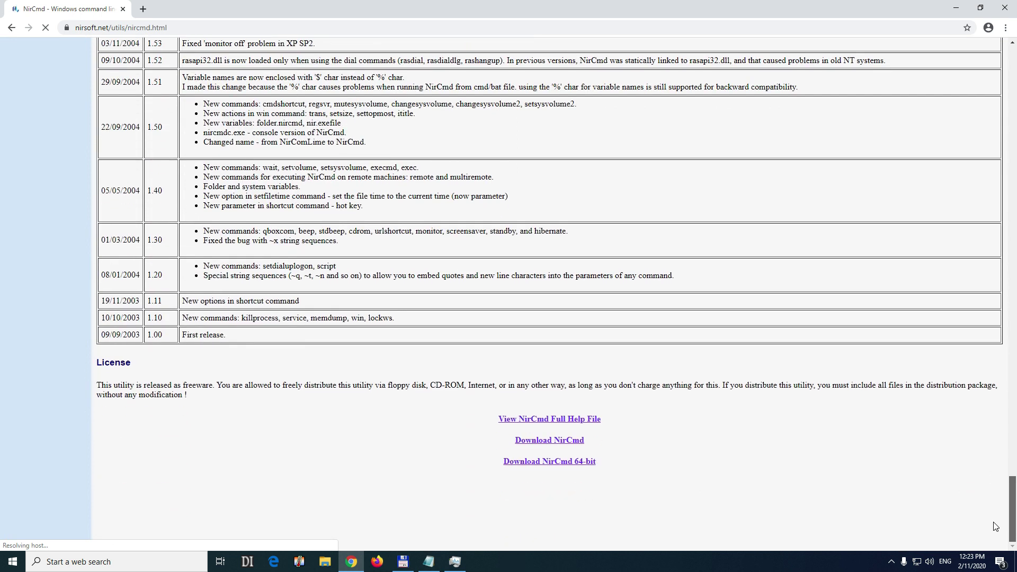
left_click(548, 444)
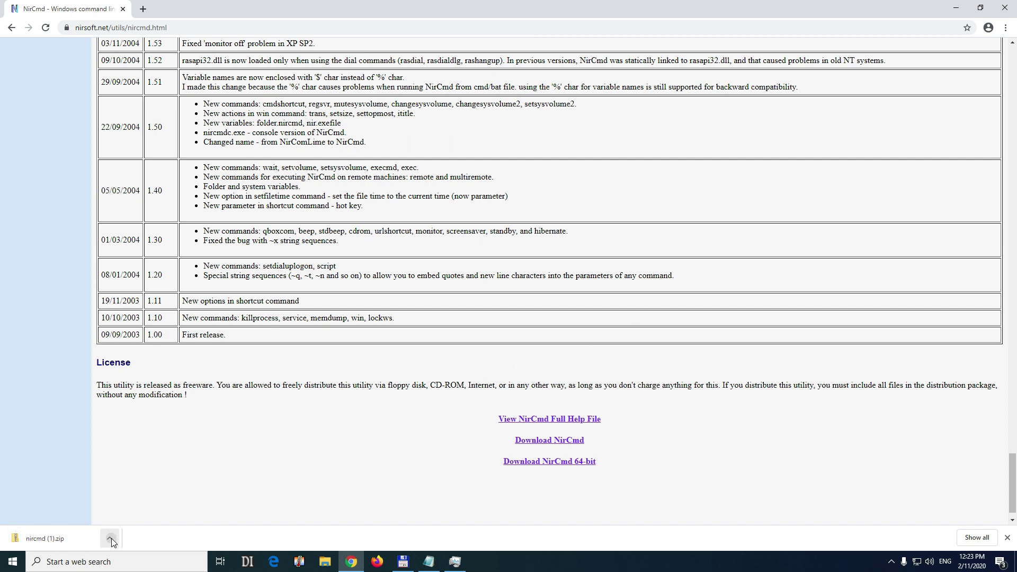
Show the download in its folder, close Chrome, and delete the older nircmd.zip.
left_click(110, 539)
left_click(147, 501)
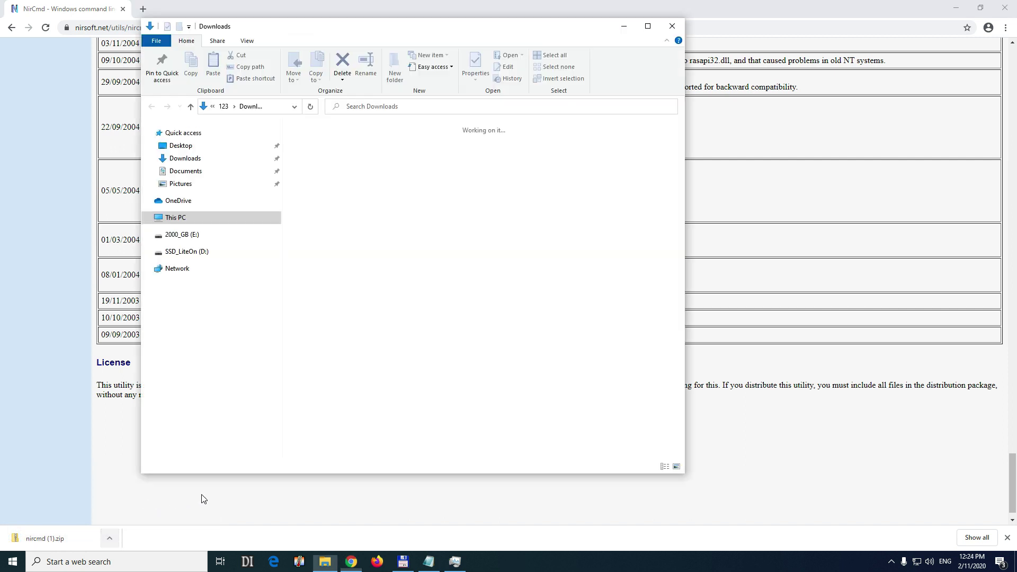
left_click(1004, 9)
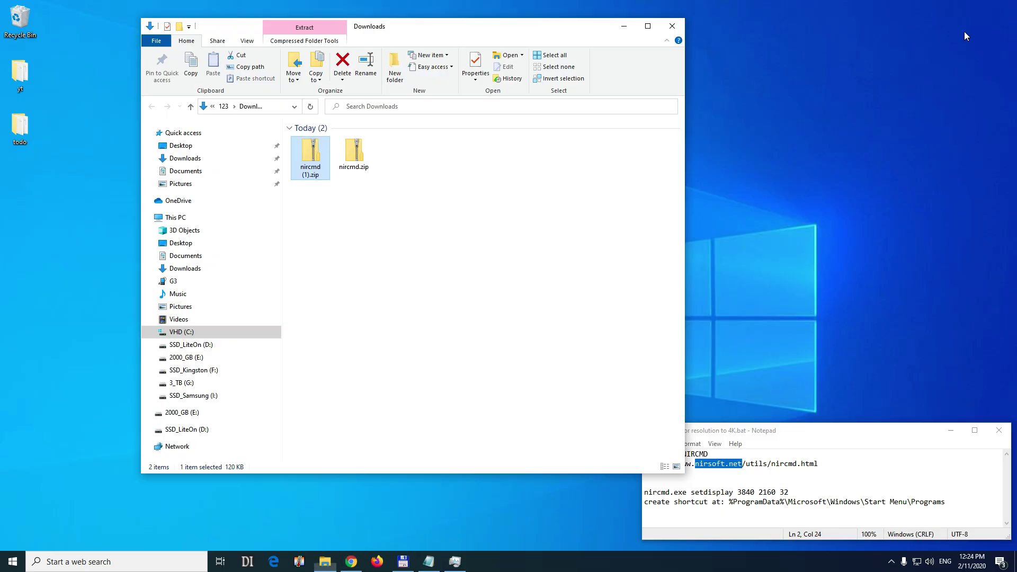
right_click(351, 153)
left_click(377, 355)
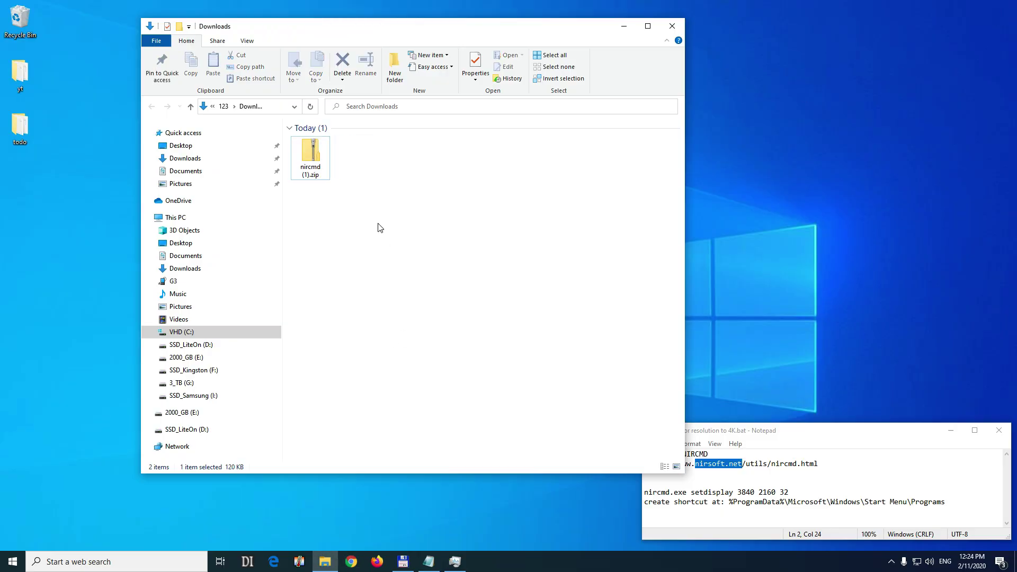
Open nircmd (1).zip and copy nircmd.exe onto the desktop.
double_click(306, 153)
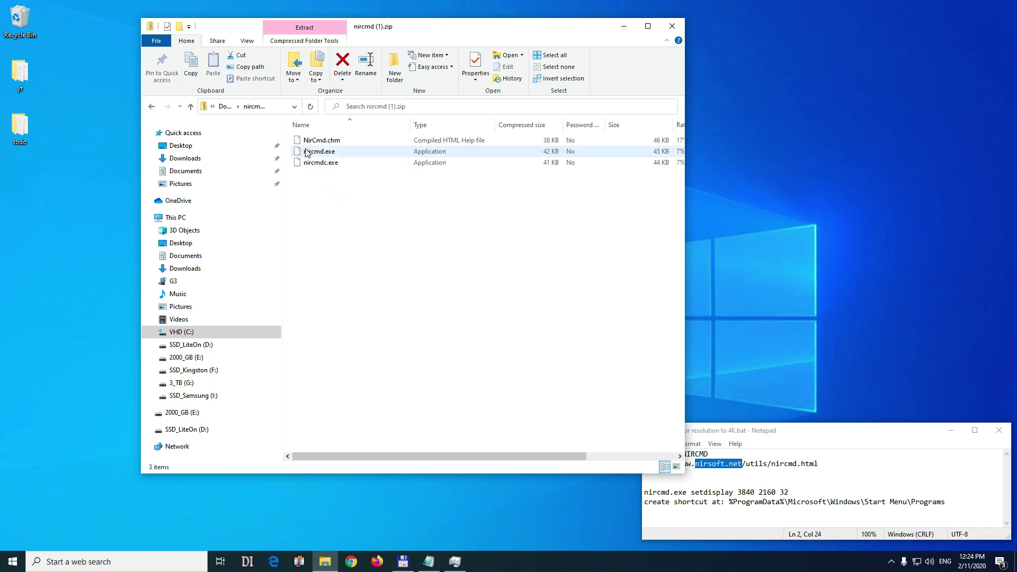
left_click(325, 152)
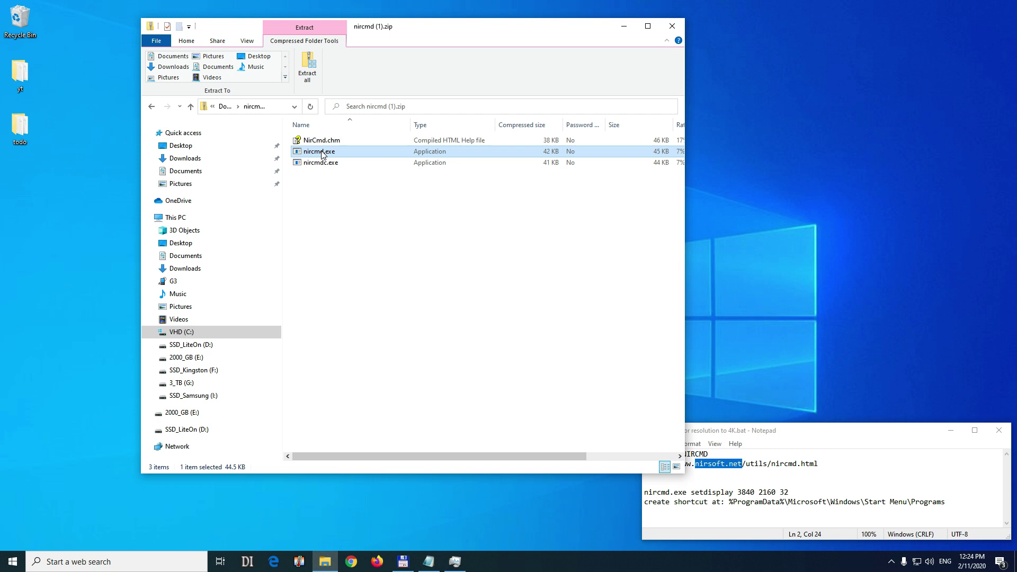
right_click(322, 154)
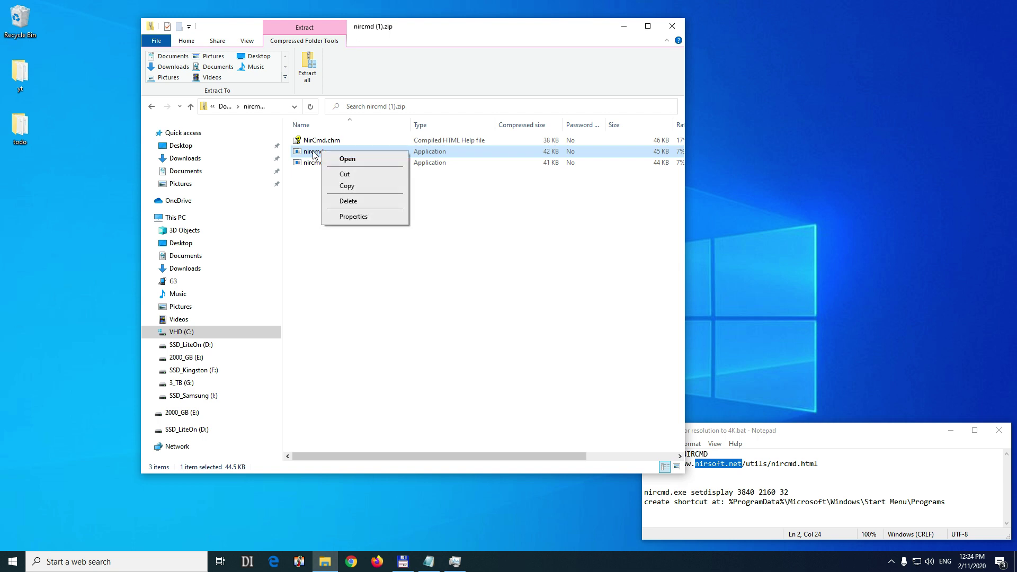
left_click(346, 186)
right_click(59, 201)
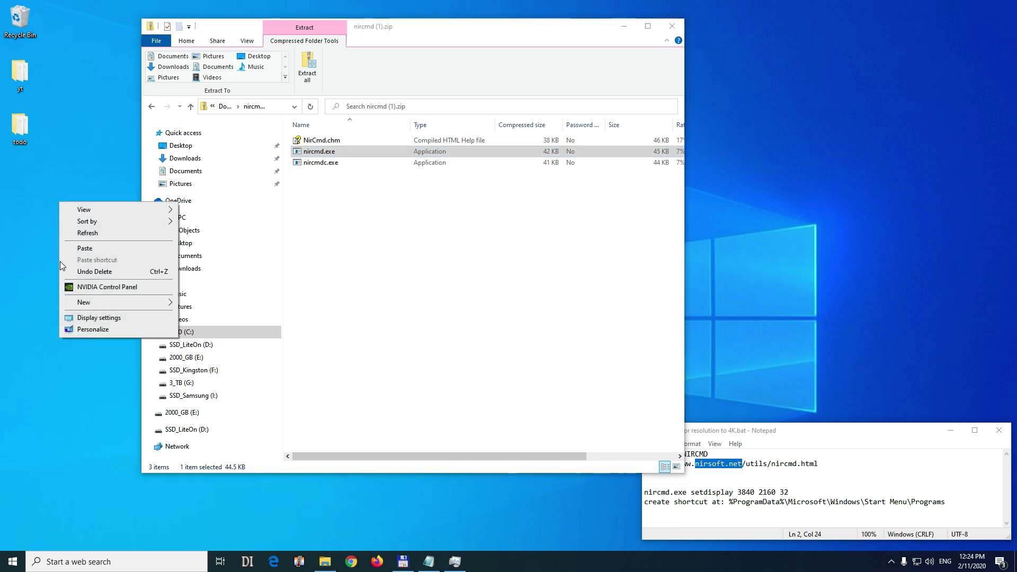
left_click(85, 249)
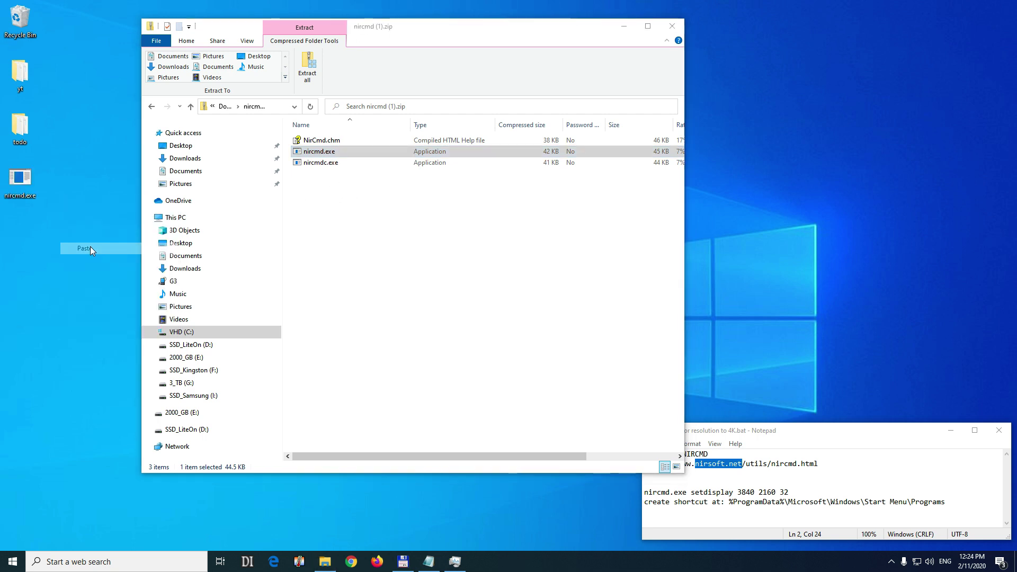
Copy NirCmd.chm from the archive onto the desktop.
left_click(328, 144)
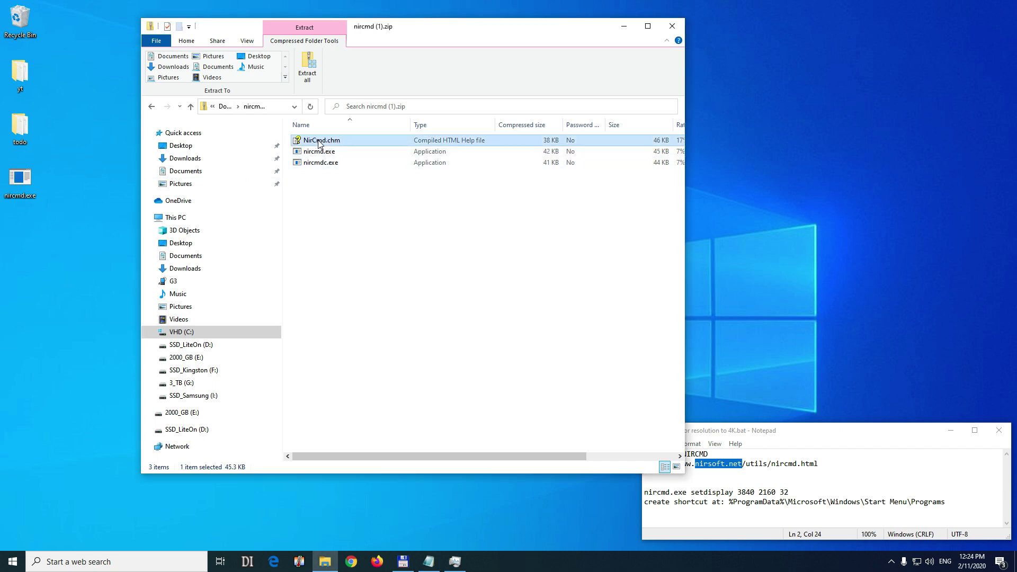
right_click(319, 143)
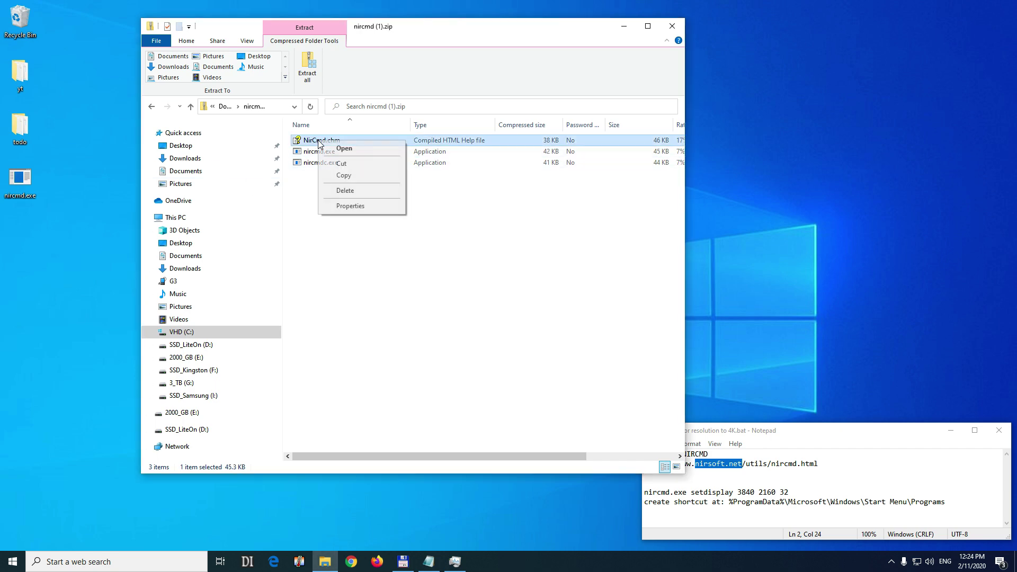
left_click(342, 176)
right_click(39, 260)
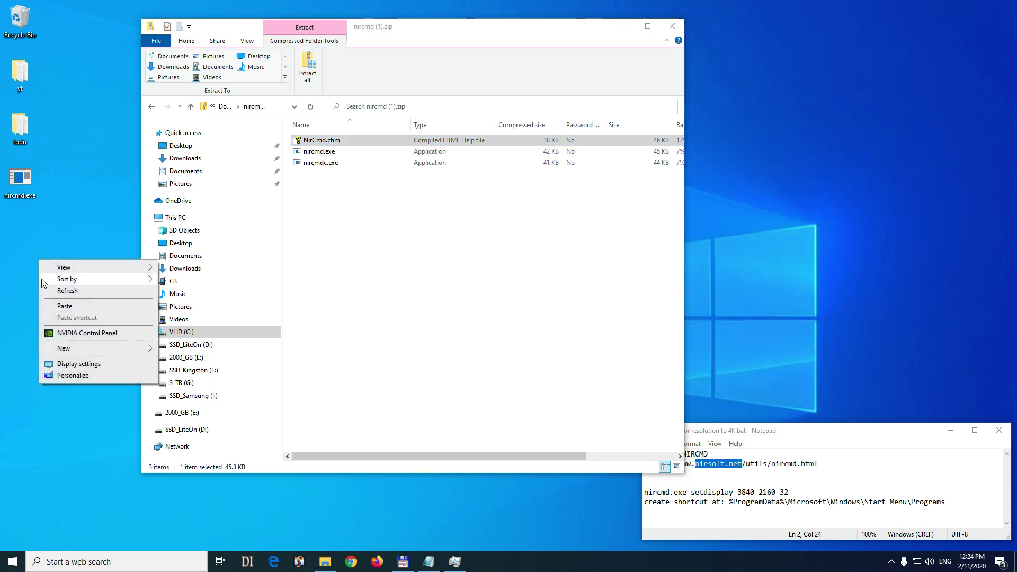
left_click(67, 307)
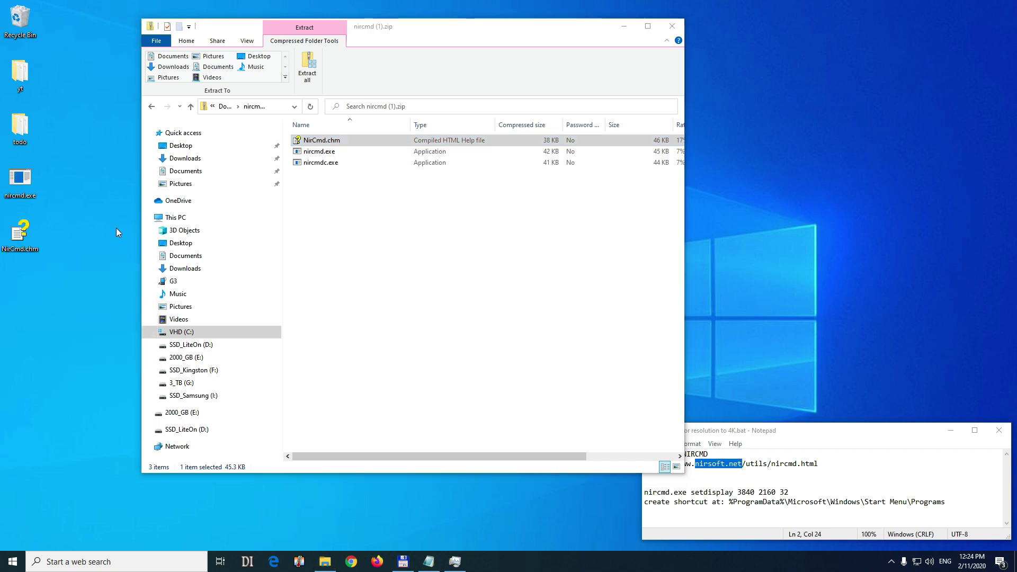
Delete the nircmd (1).zip file from the Downloads folder.
left_click(191, 107)
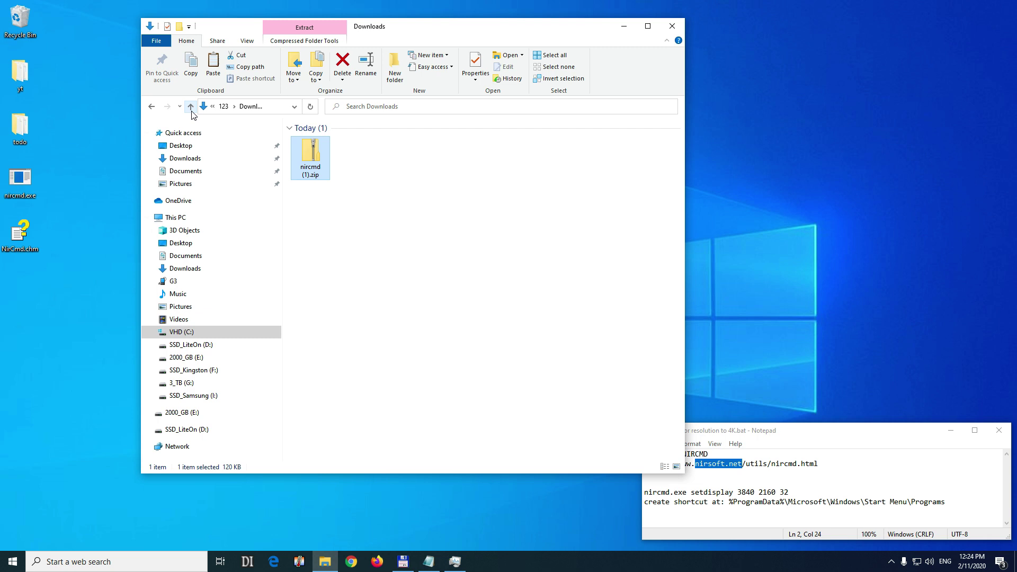
right_click(307, 156)
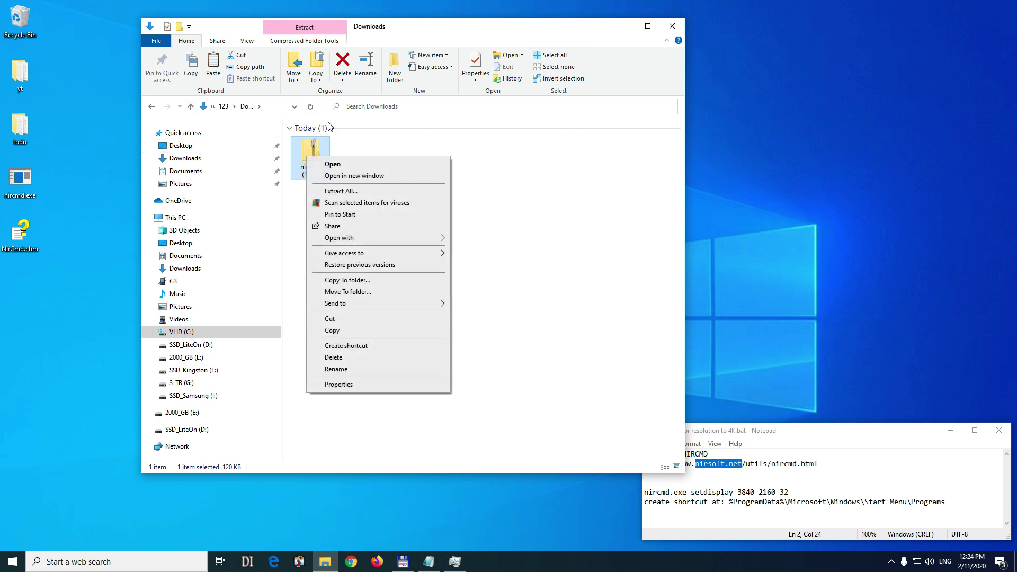
left_click(344, 360)
Move nircmd.exe from the desktop into C:\Windows, granting administrator permission.
left_click(196, 336)
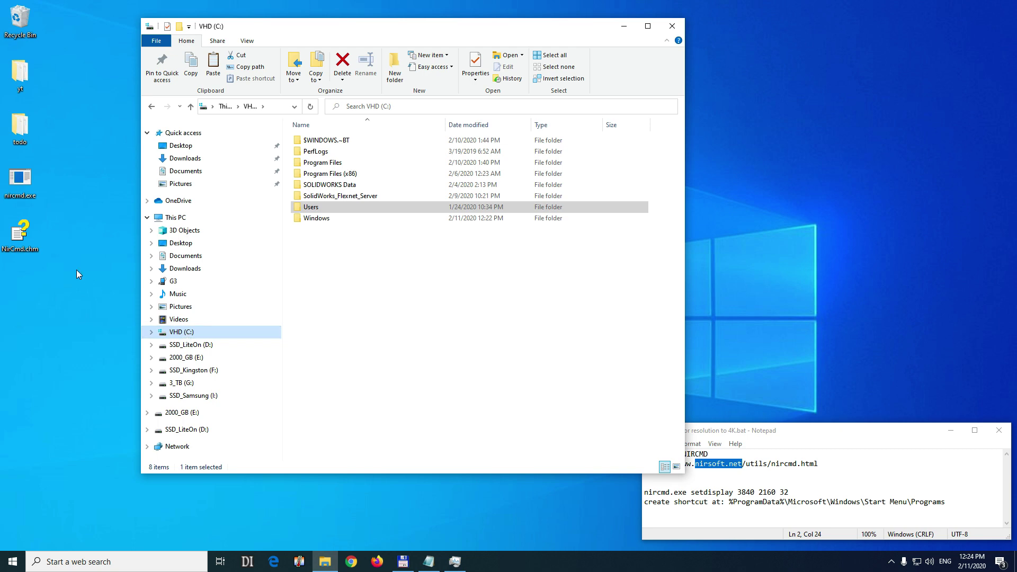
left_click(21, 182)
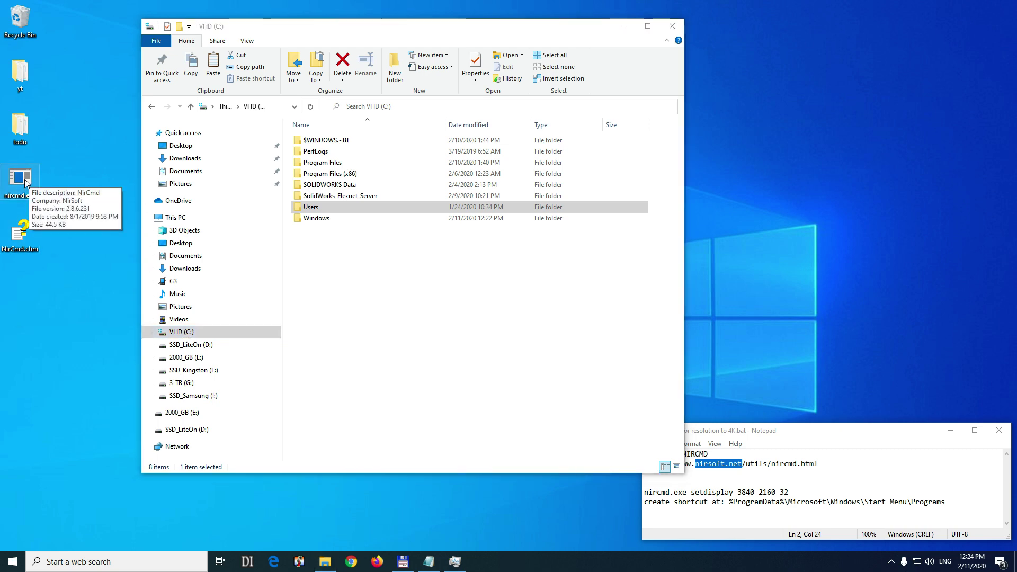
left_click_drag(24, 182, 329, 221)
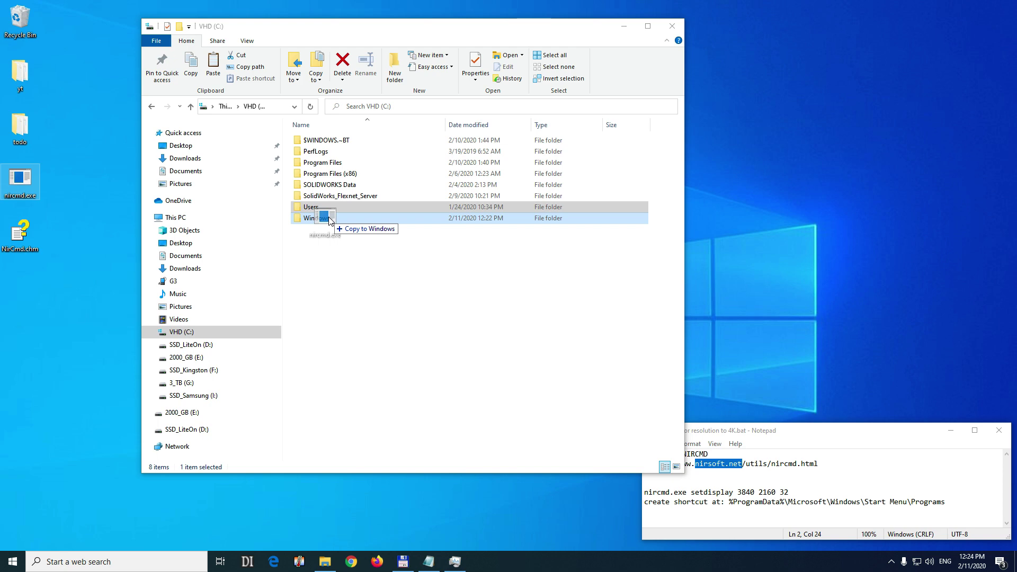
left_click_drag(329, 221, 330, 221)
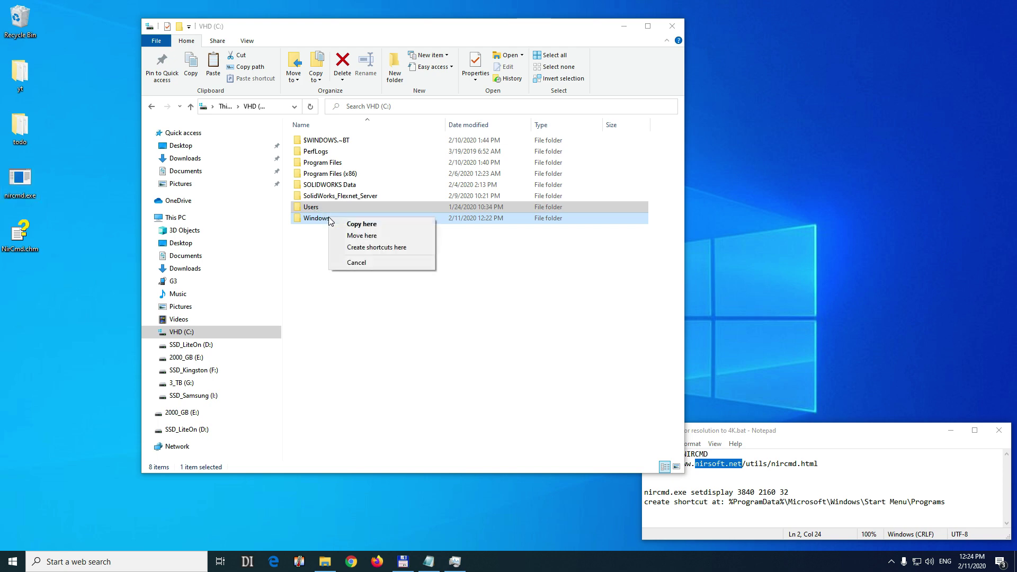
left_click(371, 236)
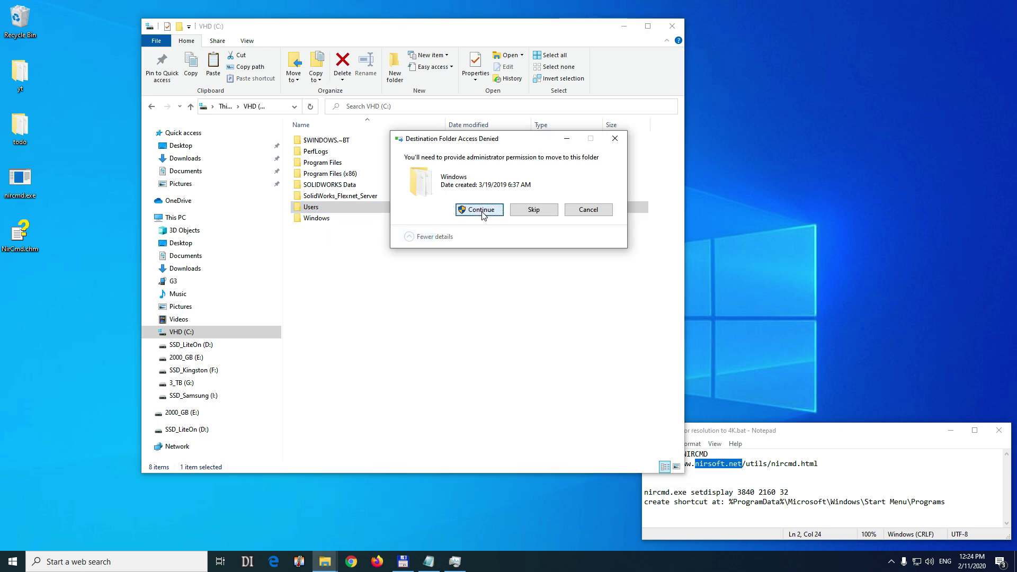
left_click(481, 210)
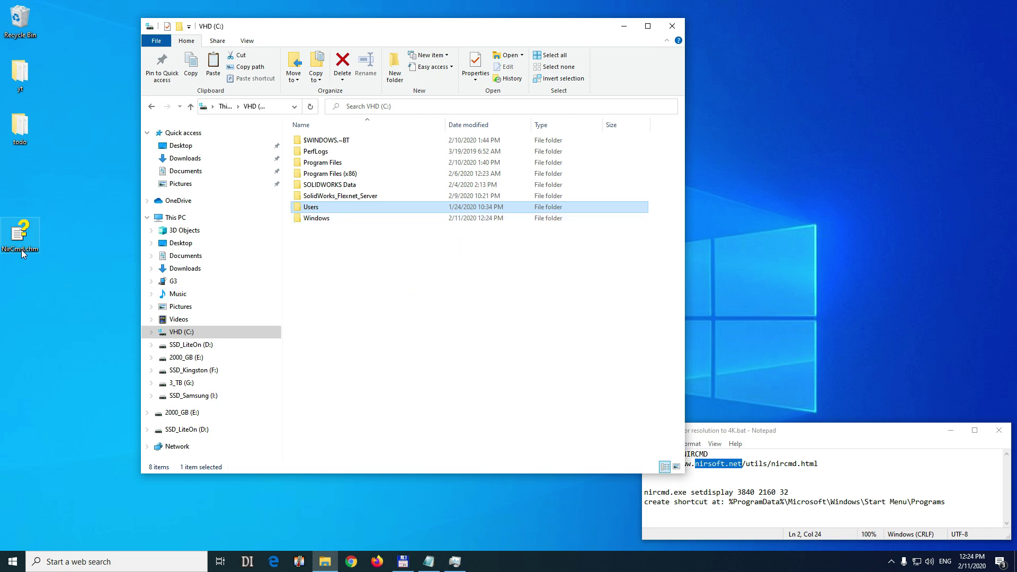
Open NirCmd.chm from the desktop past the security warning, reopening it after a blank window, then select 'setdisplay' in the notes.
left_click(672, 26)
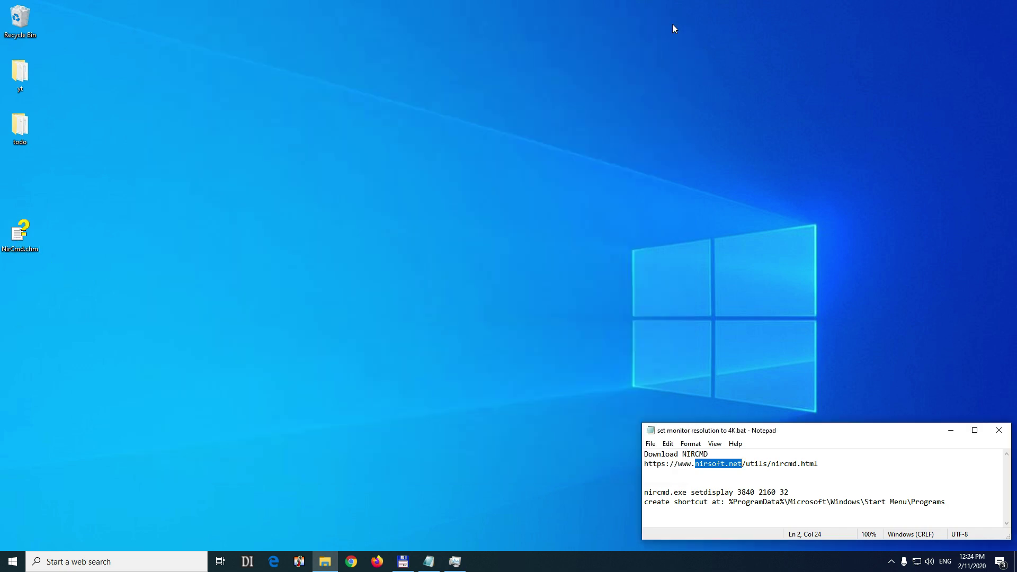
double_click(24, 237)
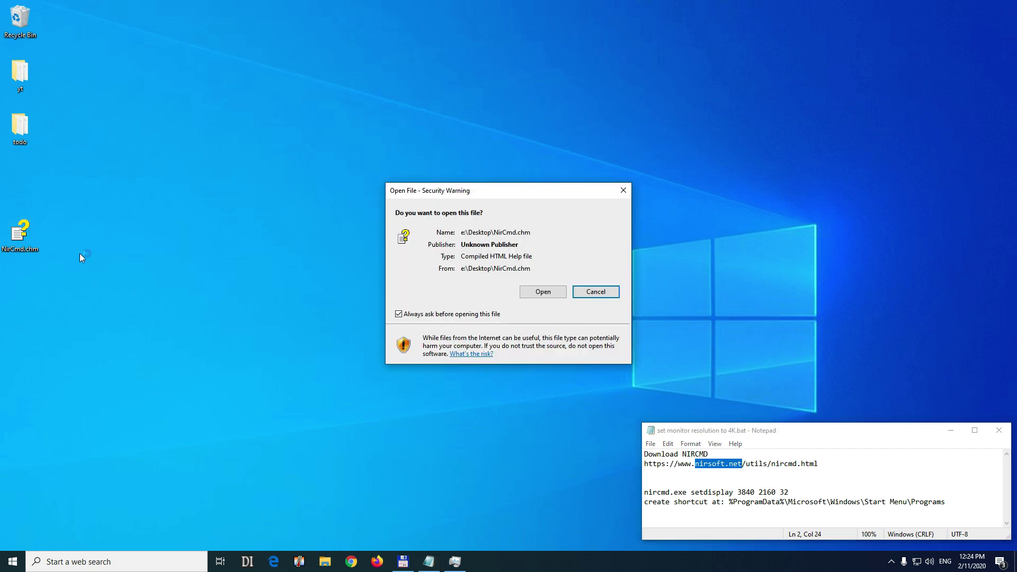
left_click(541, 295)
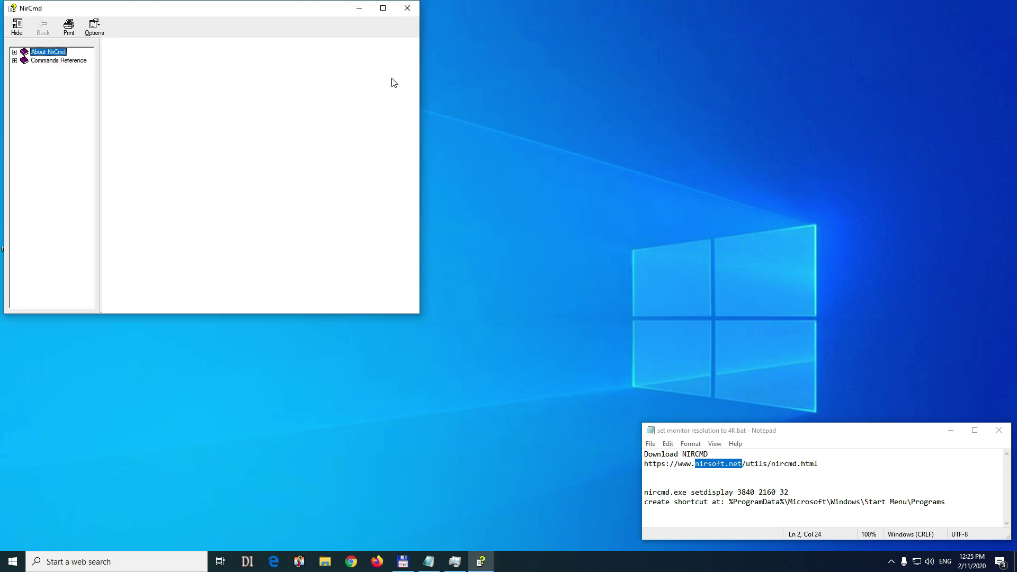
left_click(408, 9)
double_click(21, 233)
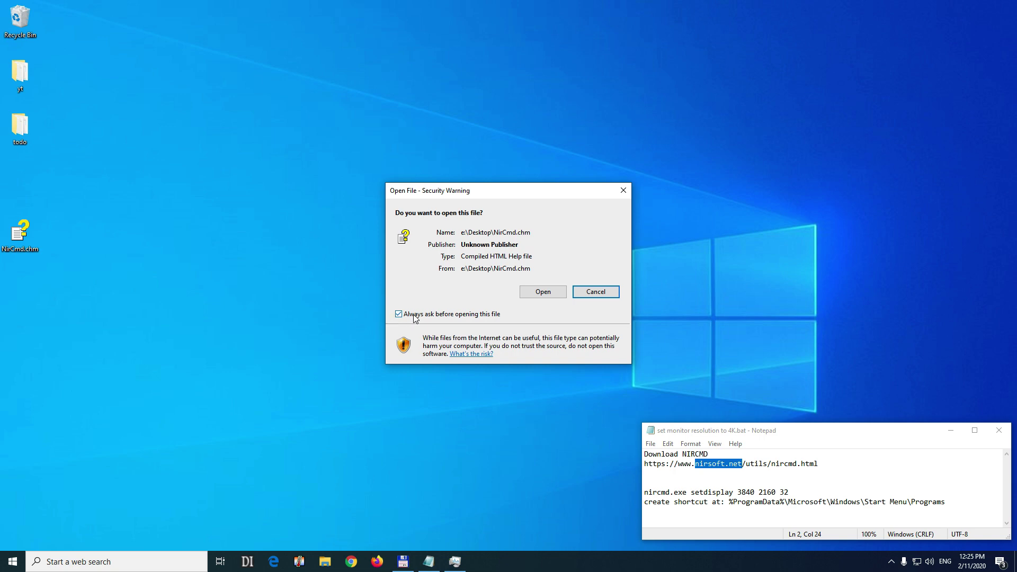
left_click(545, 293)
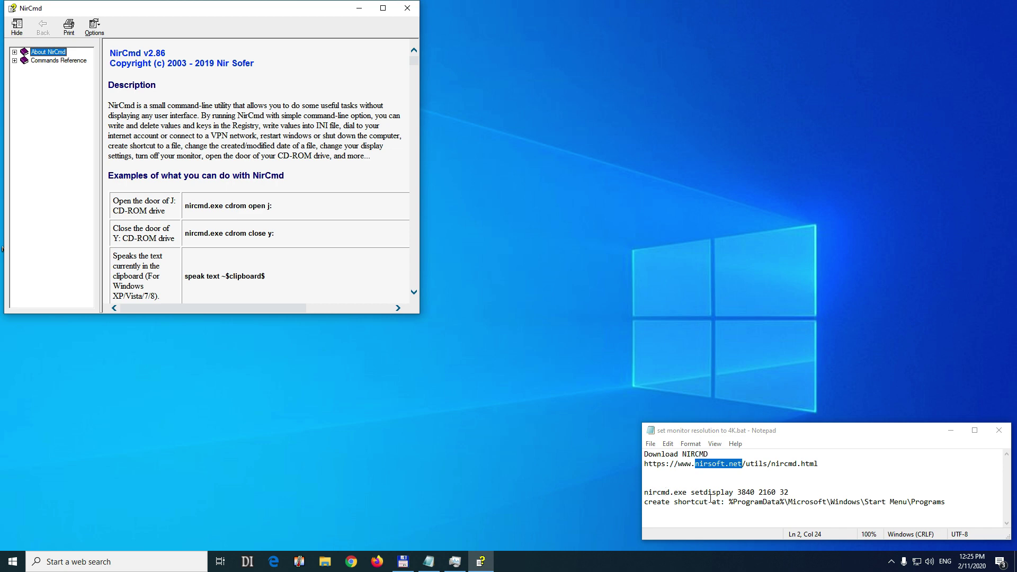
left_click_drag(691, 493, 735, 492)
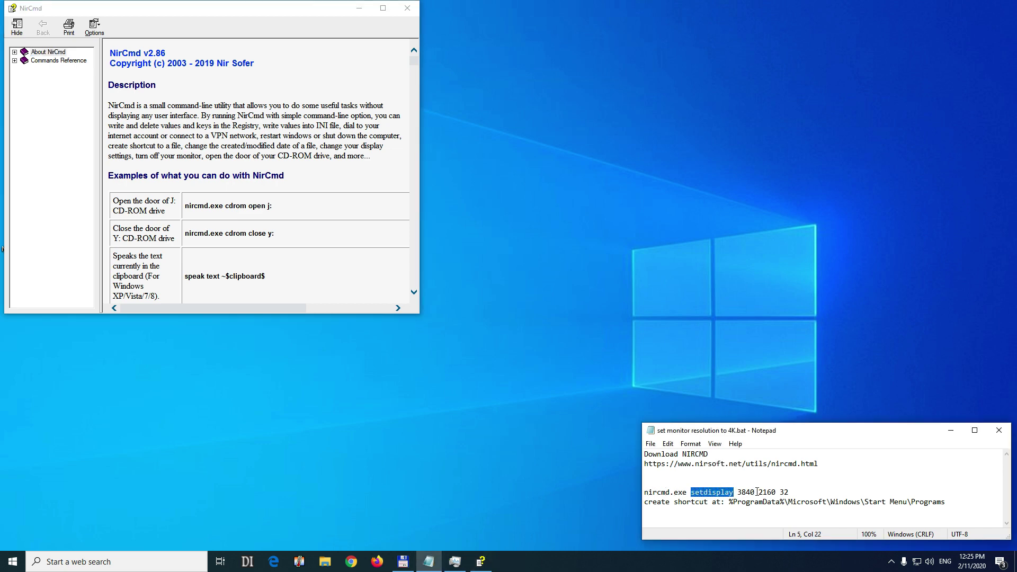
Maximize the help, copy the example 'nircmd.exe setdisplay 800 600 24', then minimize it.
left_click(384, 8)
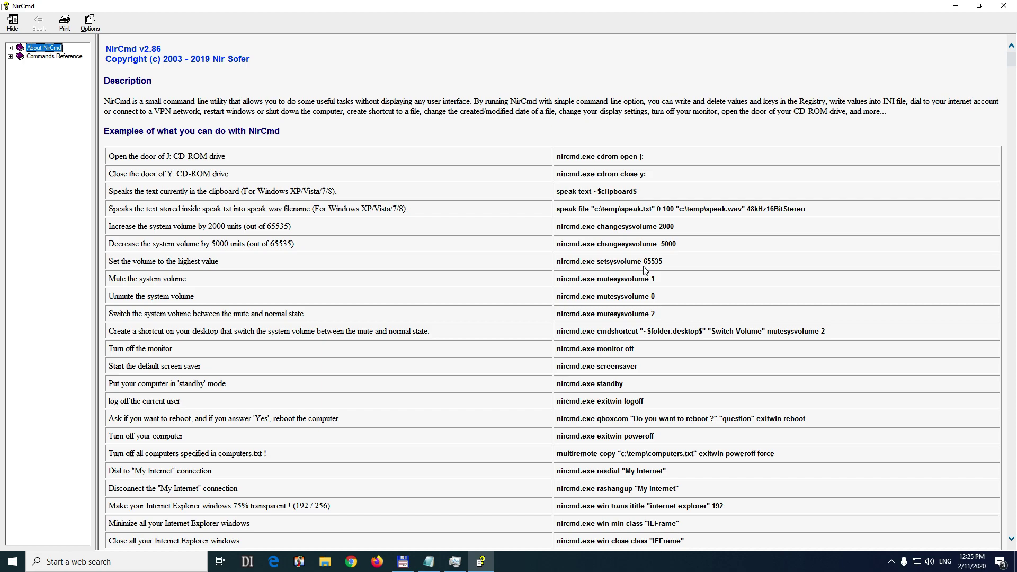
scroll(651, 263, "down", 15)
scroll(651, 263, "down", 1)
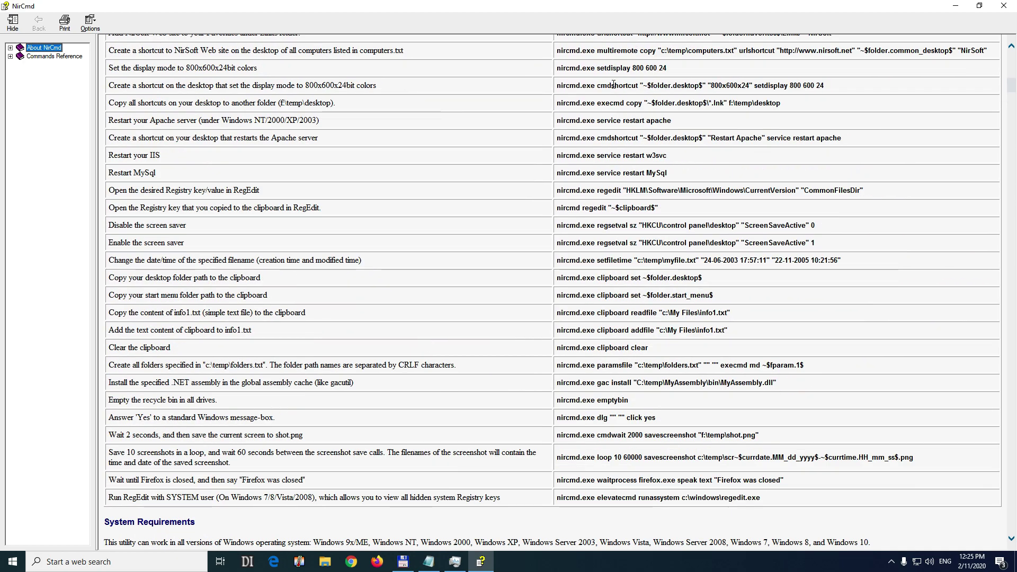
left_click_drag(558, 67, 663, 70)
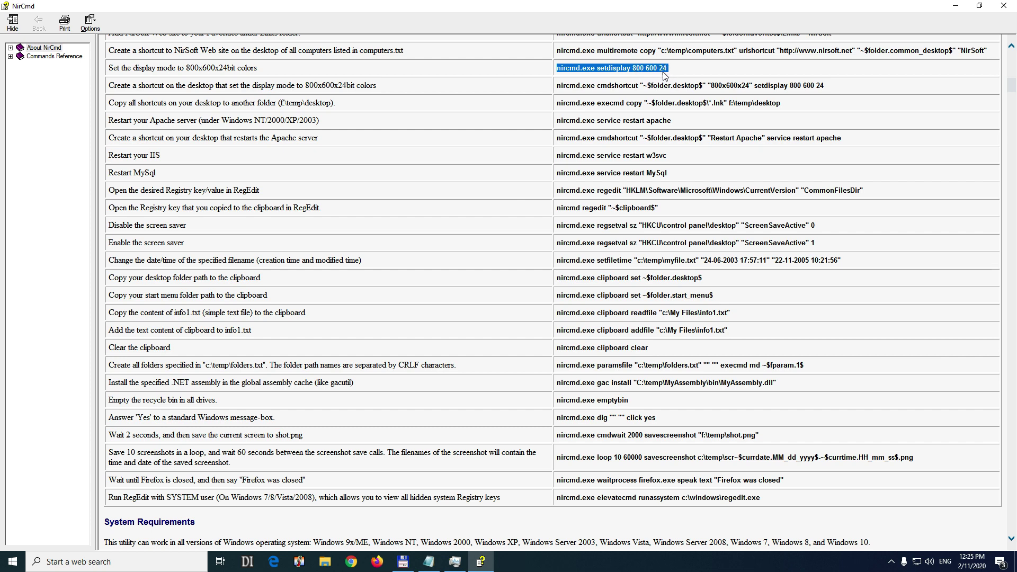
right_click(609, 69)
left_click(638, 89)
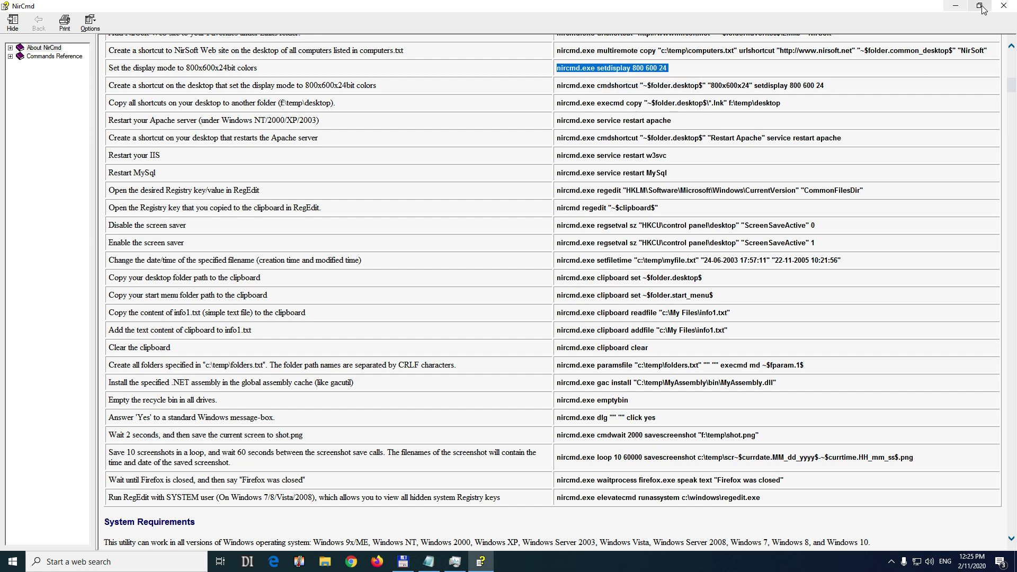
left_click(955, 5)
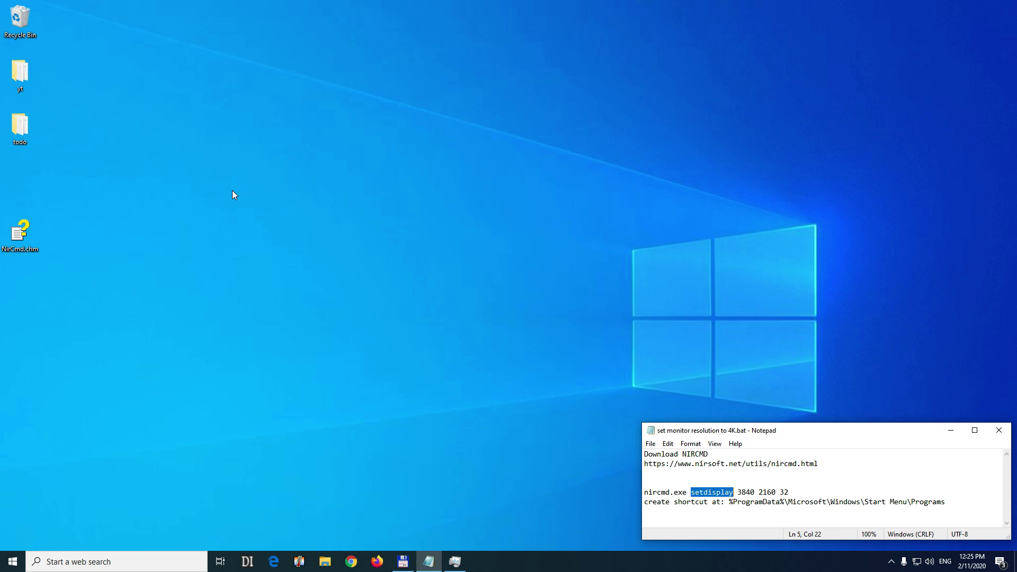
Create a new text document on the desktop and change its extension from .txt to .bat.
right_click(215, 197)
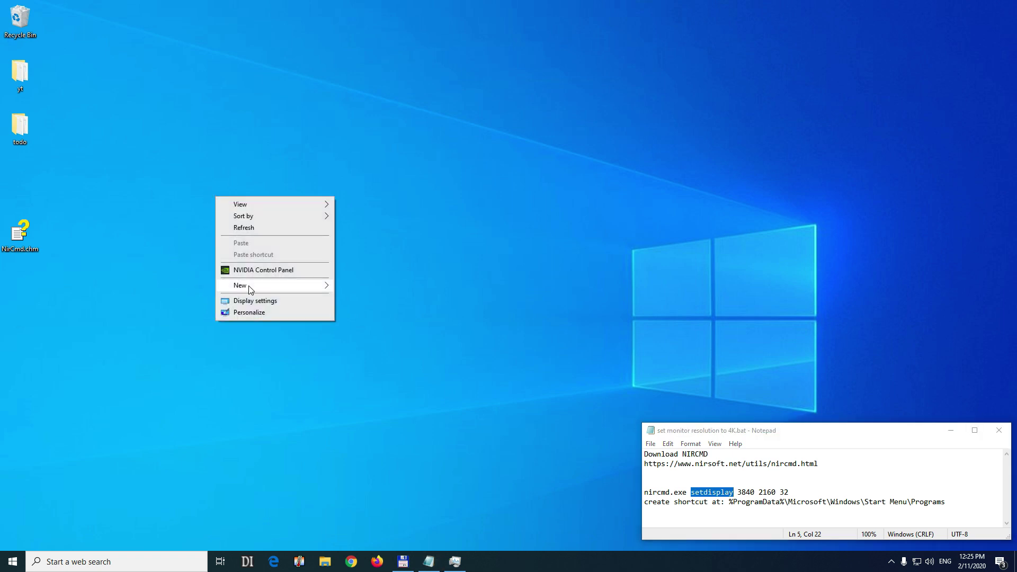
mouse_move(276, 288)
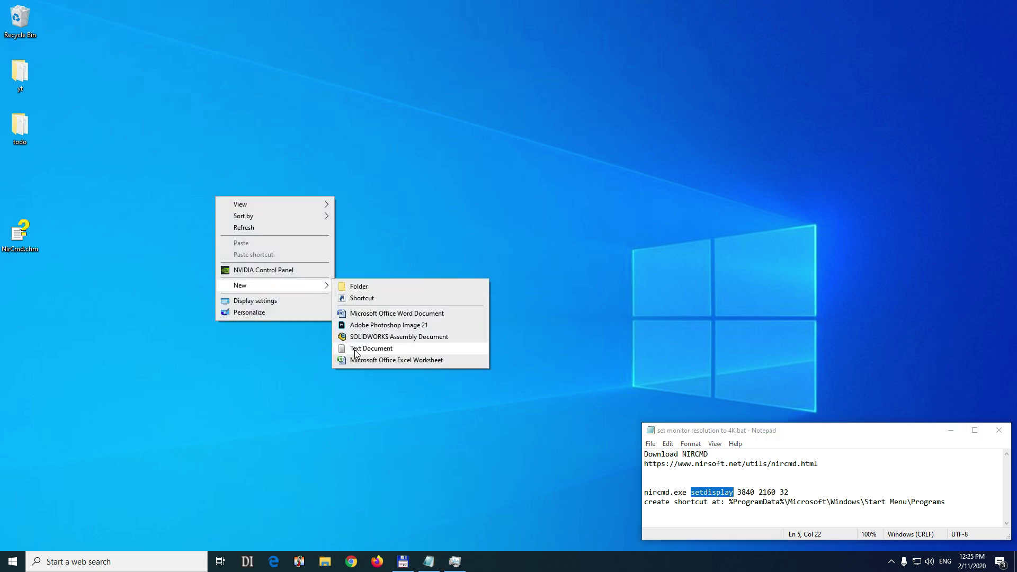
left_click(371, 348)
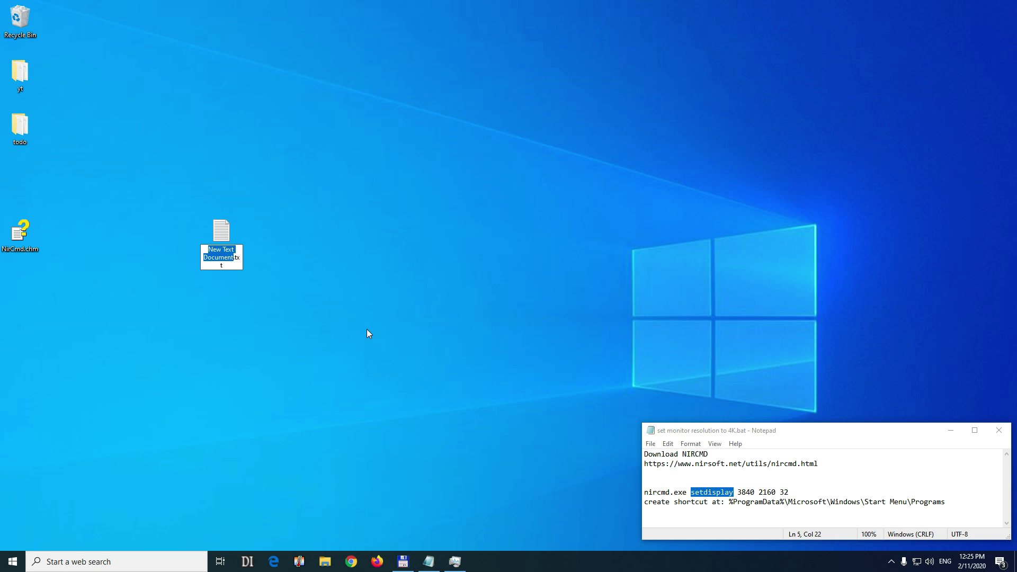
key("End")
key("BackSpace")
key("BackSpace")
key("BackSpace")
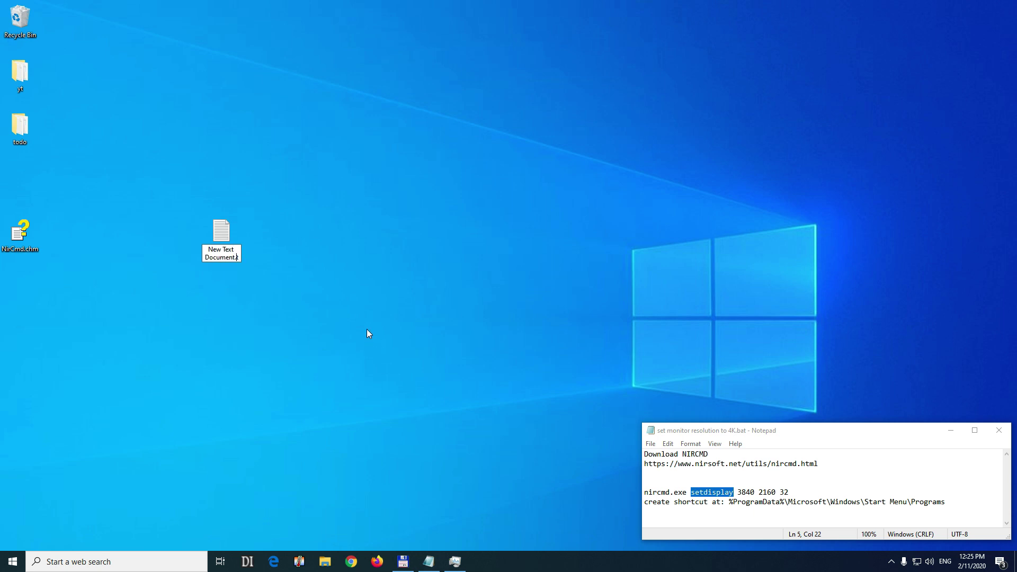
type("bat")
key("Return")
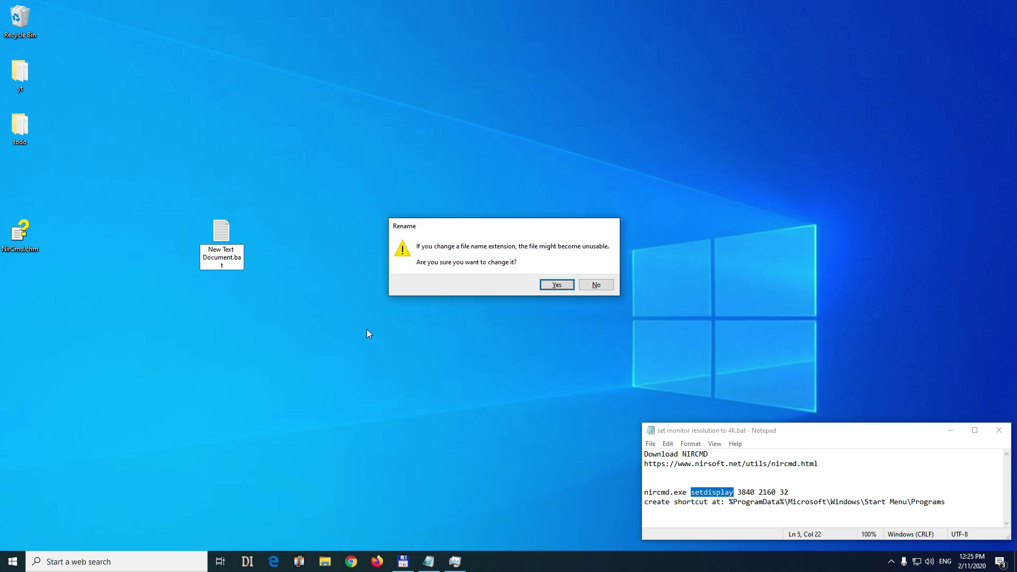
left_click(556, 285)
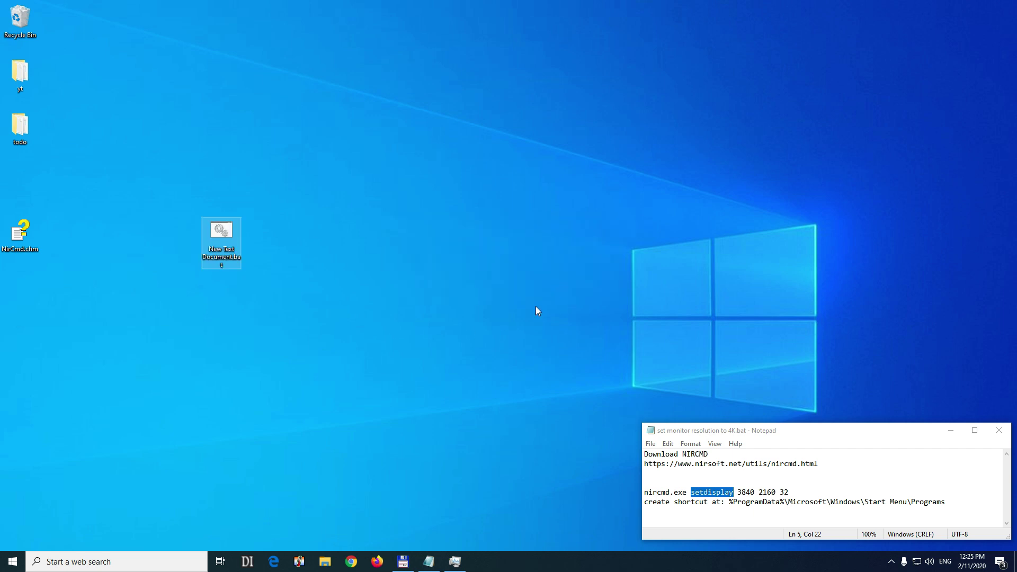
left_click(319, 563)
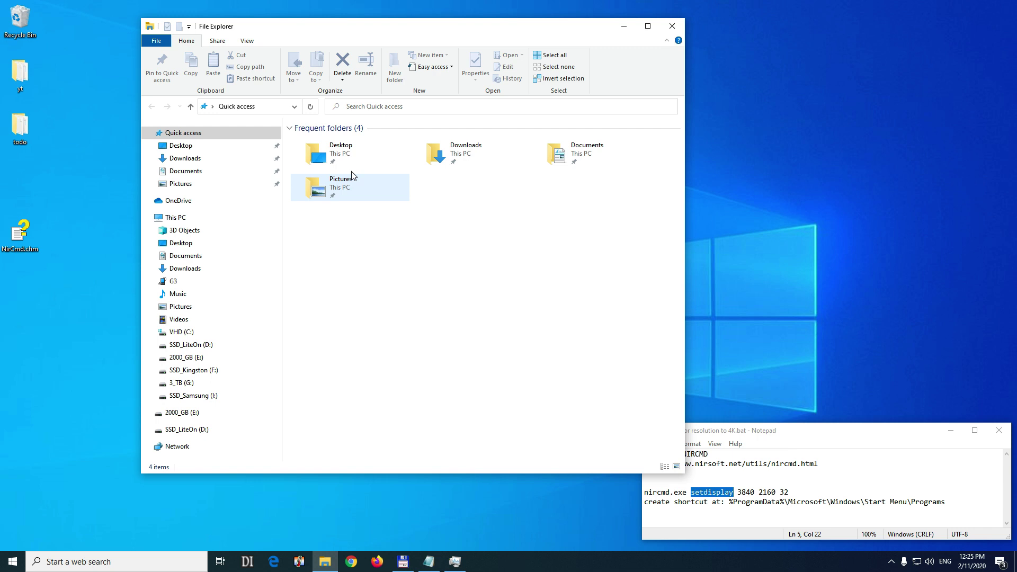
left_click(251, 45)
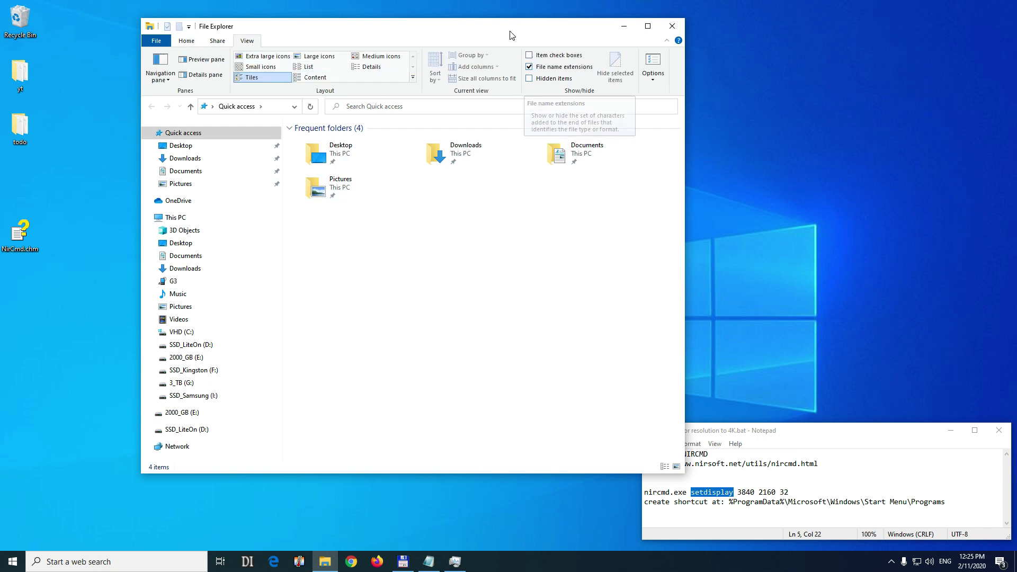
left_click_drag(512, 26, 724, 23)
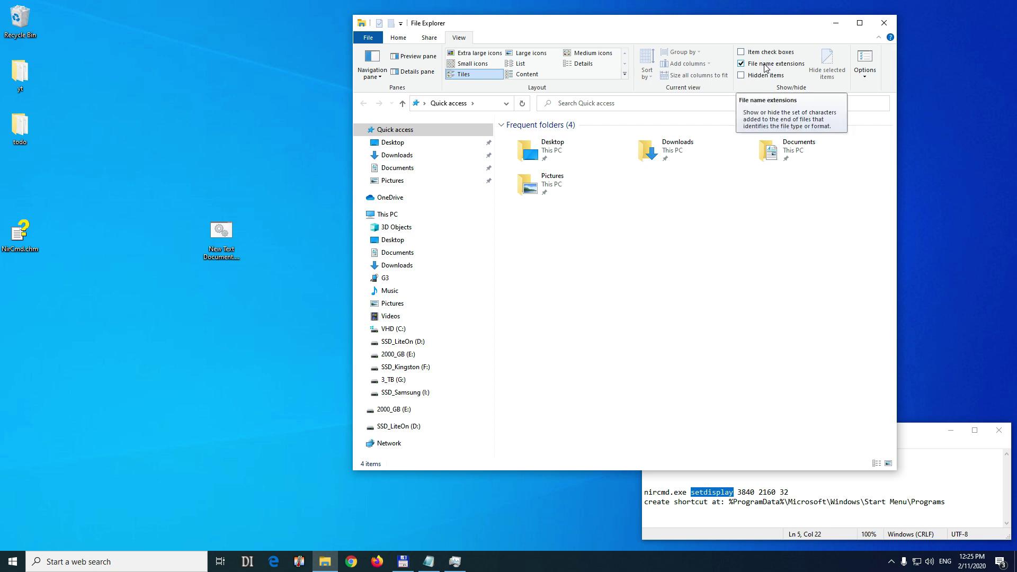
left_click(764, 64)
left_click(762, 65)
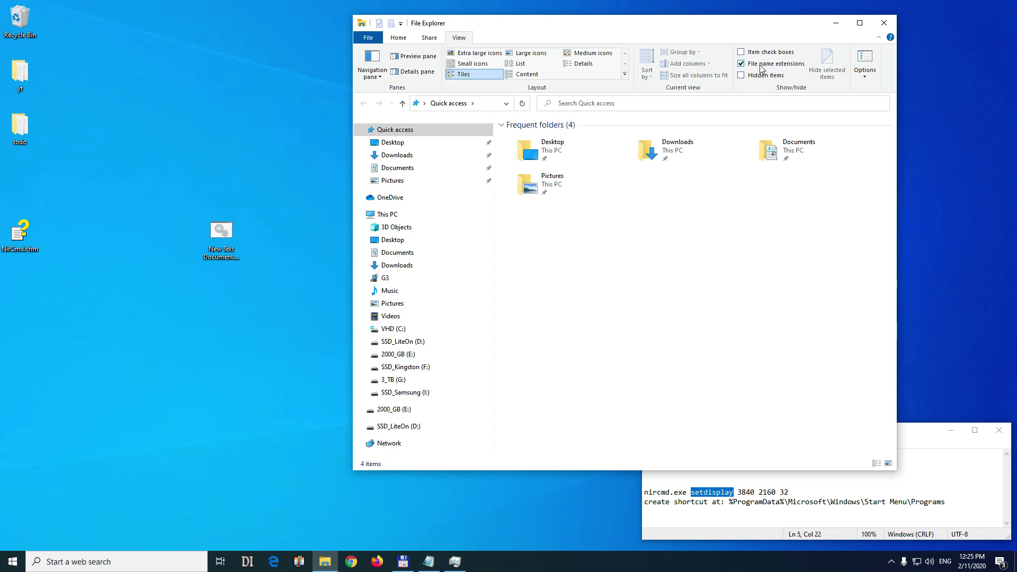
left_click(884, 27)
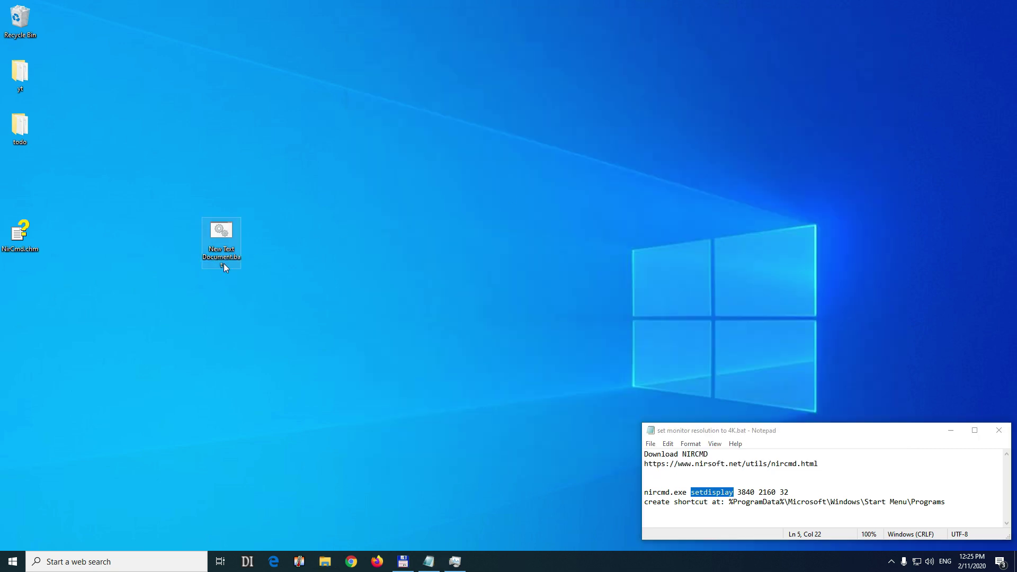
left_click(237, 260)
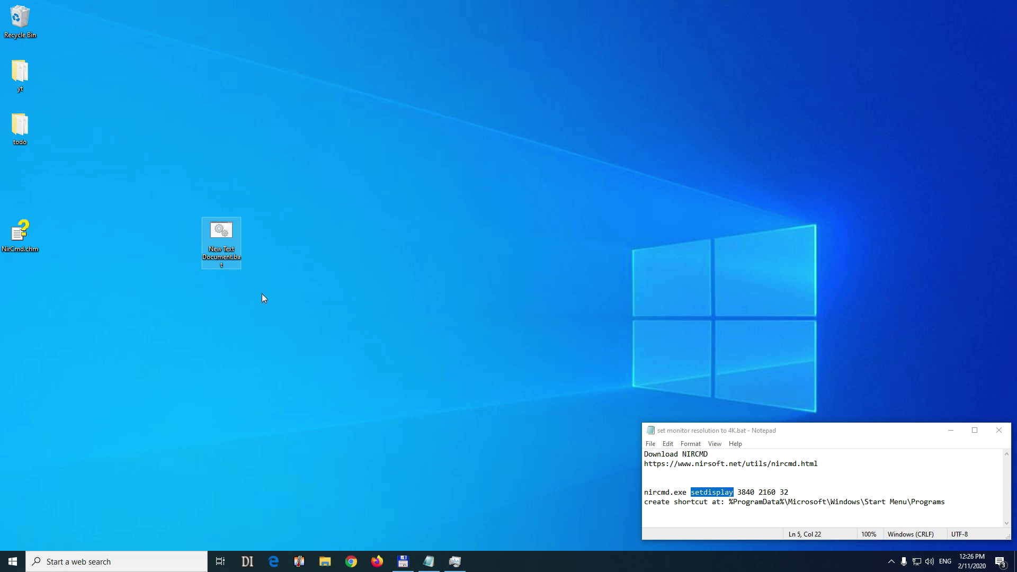
Open New Text Document.bat in Notepad beside the notes window.
right_click(226, 240)
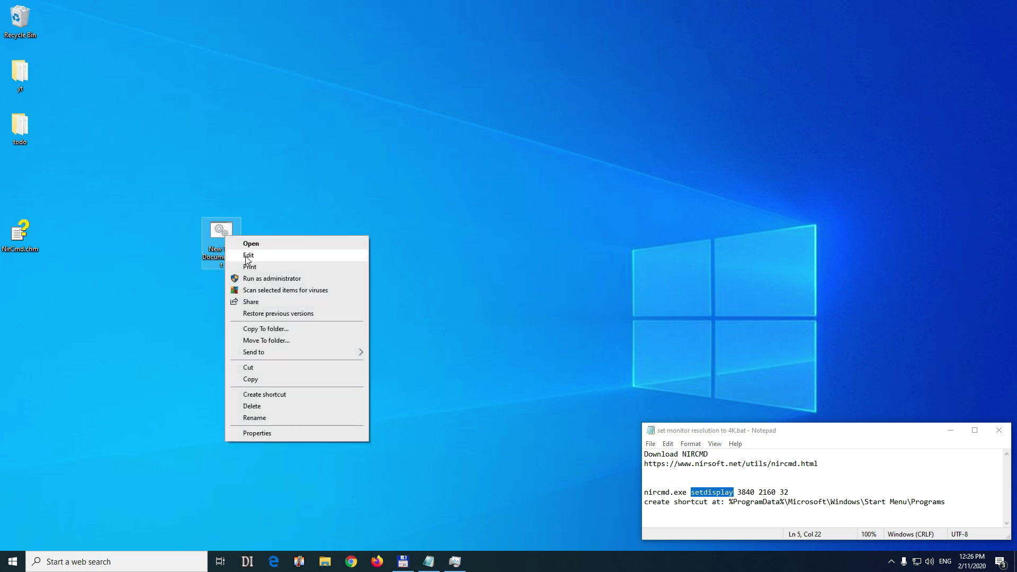
left_click(249, 255)
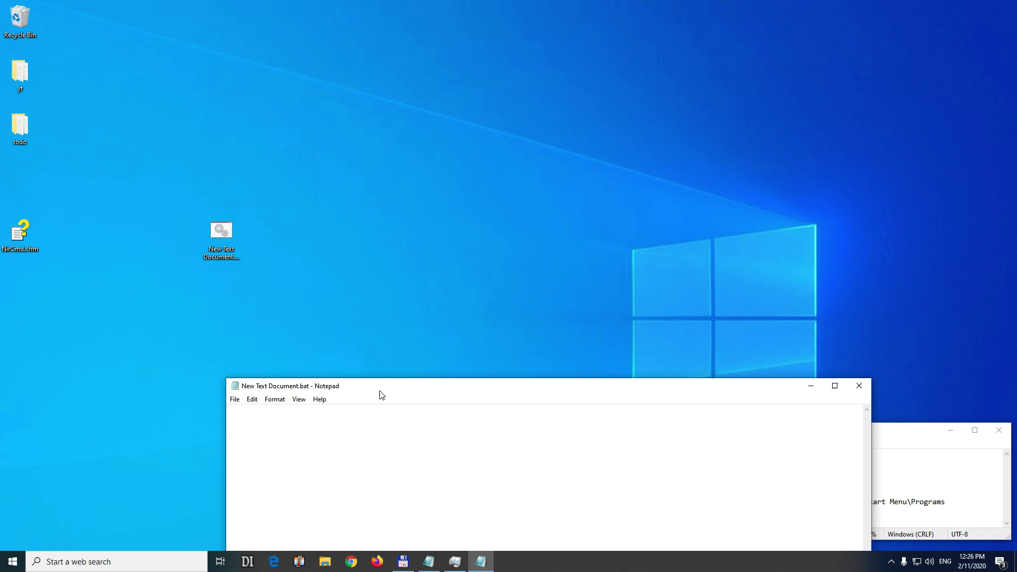
left_click_drag(381, 395, 227, 294)
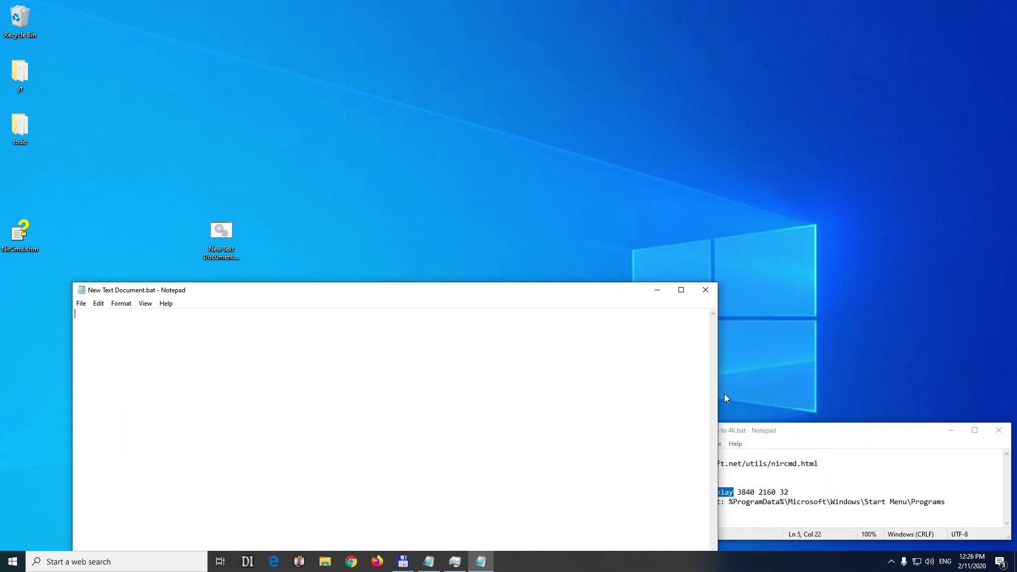
left_click_drag(718, 398, 517, 402)
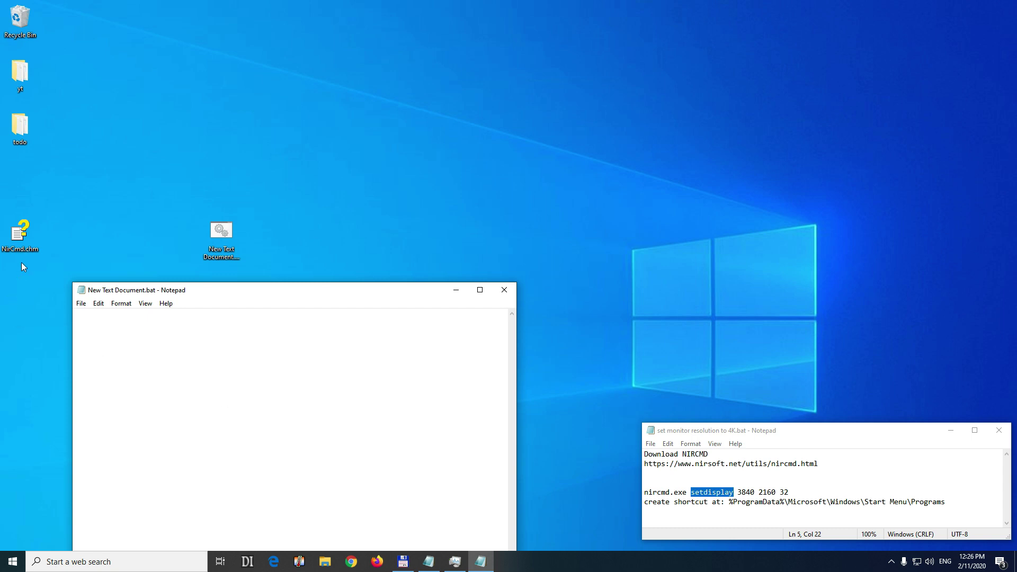
right_click(150, 348)
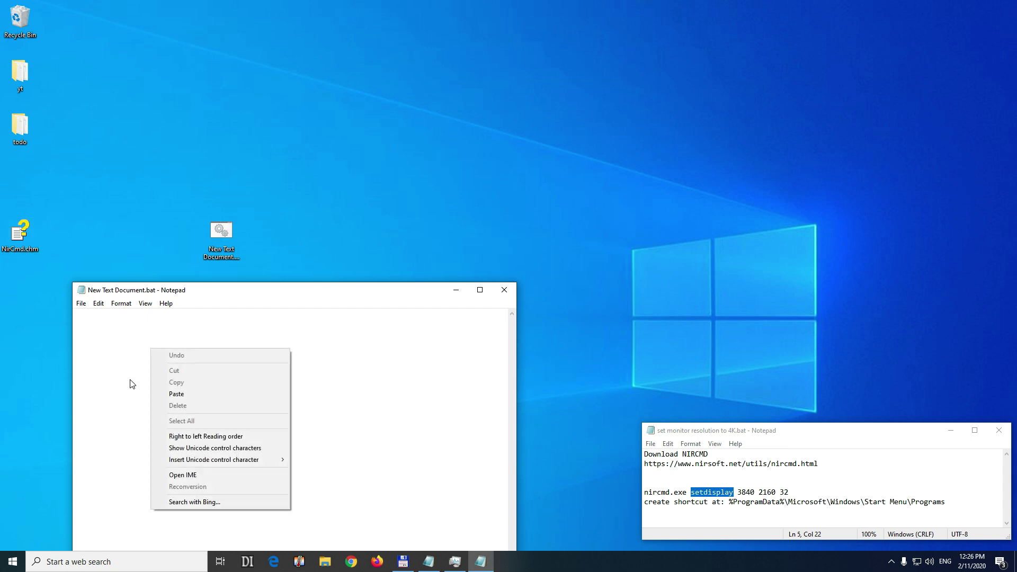
left_click(176, 395)
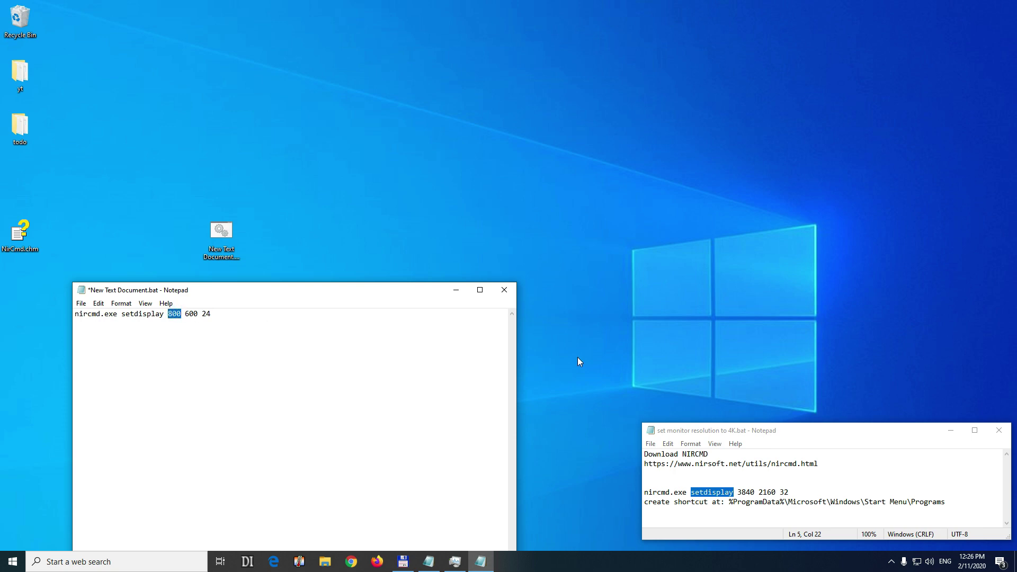
type("3840 2160 32")
left_click(505, 289)
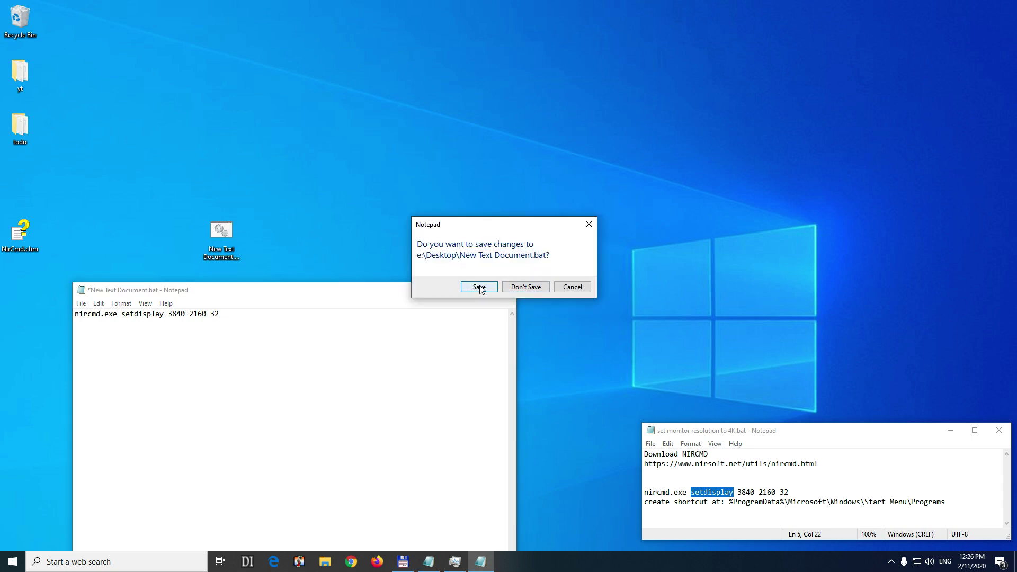
left_click(482, 290)
Rename New Text Document.bat to resolution 4k.bat.
left_click(230, 257)
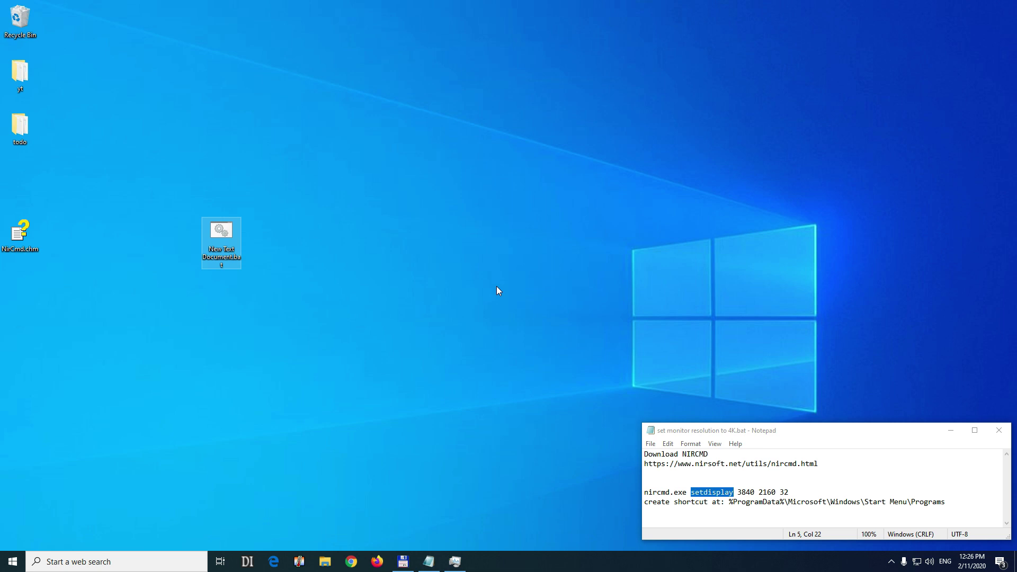
key("F2")
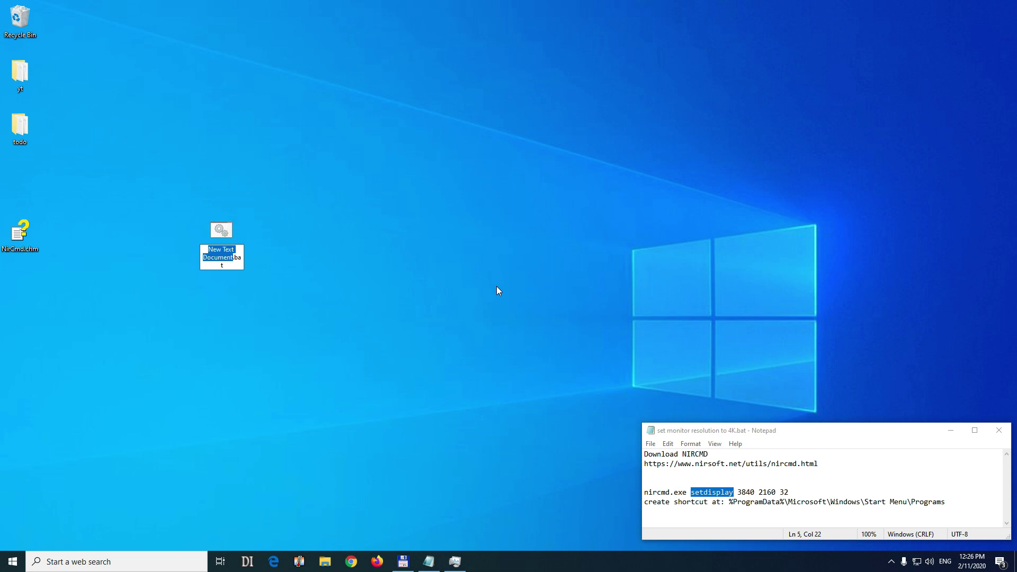
type("resolution 4k")
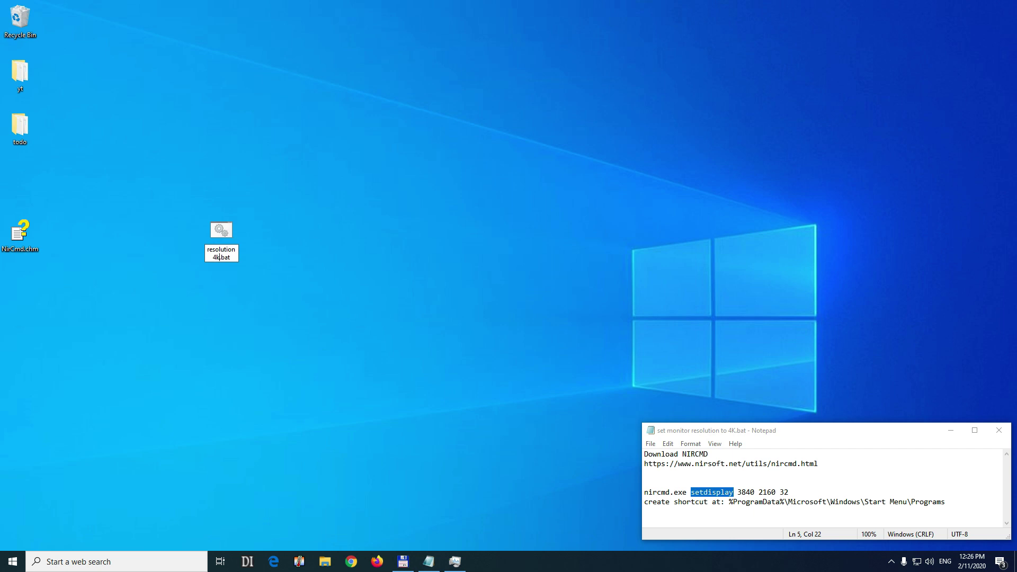
key("Return")
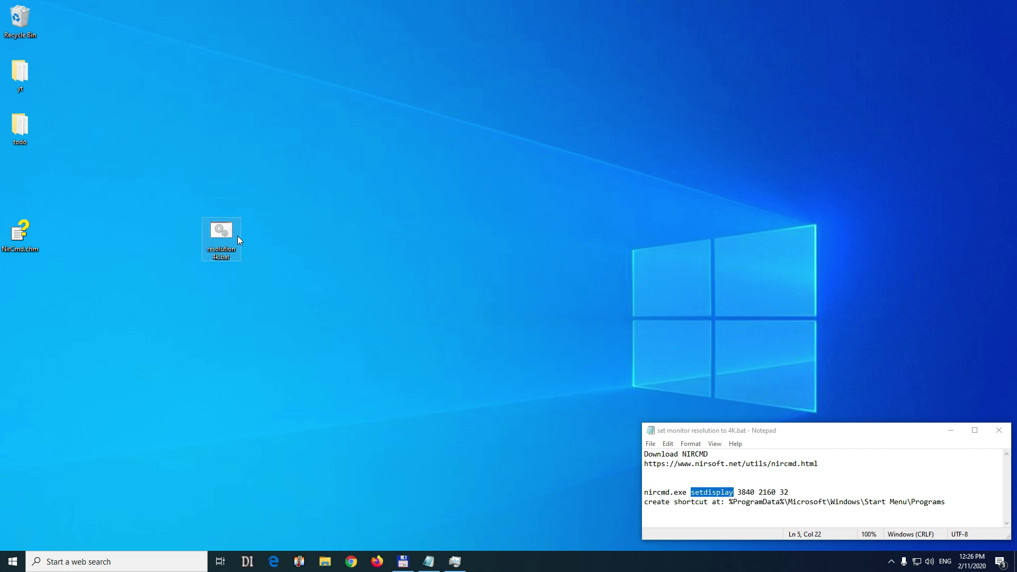
Duplicate resolution 4k.bat and name the copy resolution 1080.bat.
left_click_drag(280, 231, 279, 231)
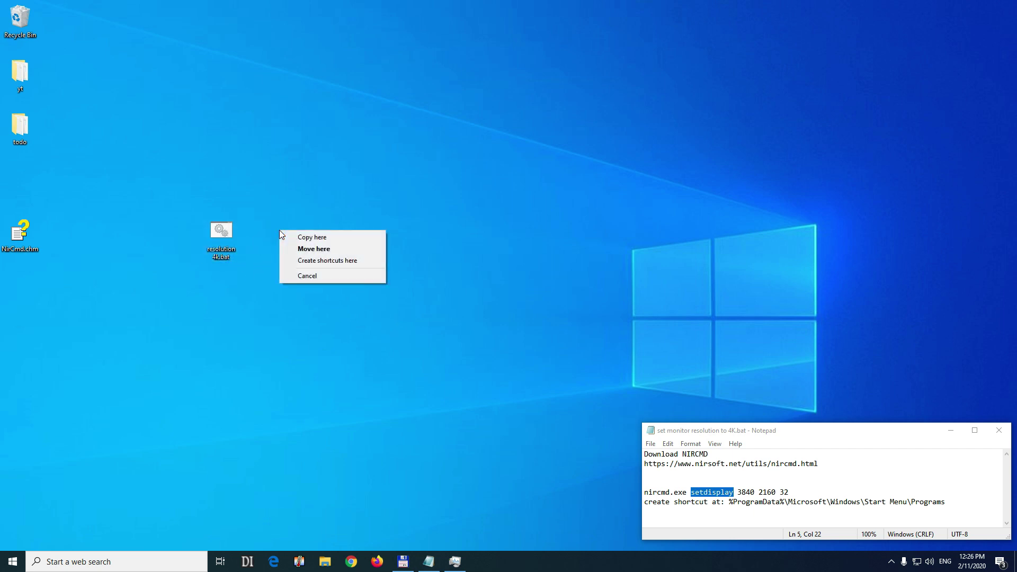
left_click(312, 237)
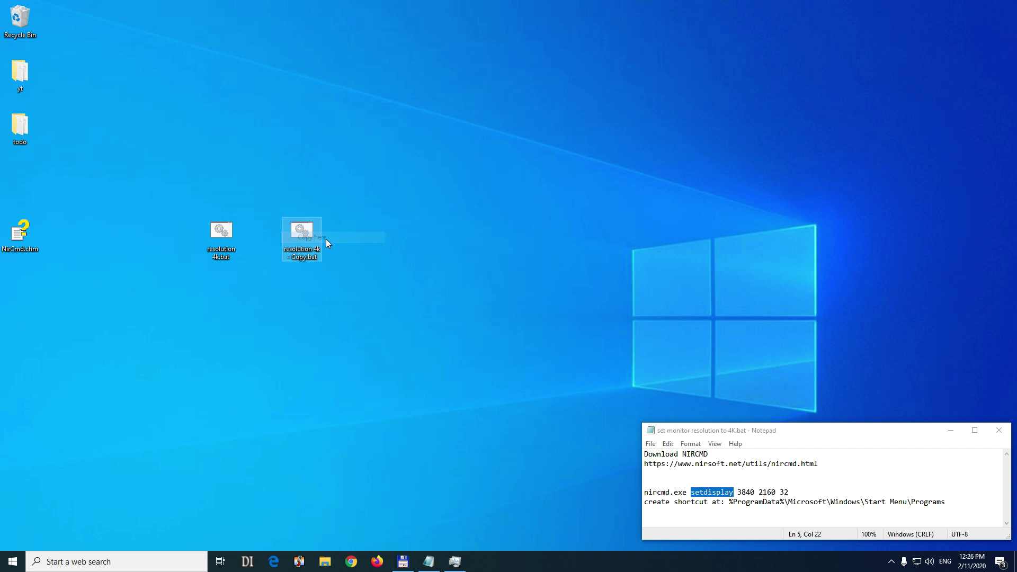
left_click(311, 258)
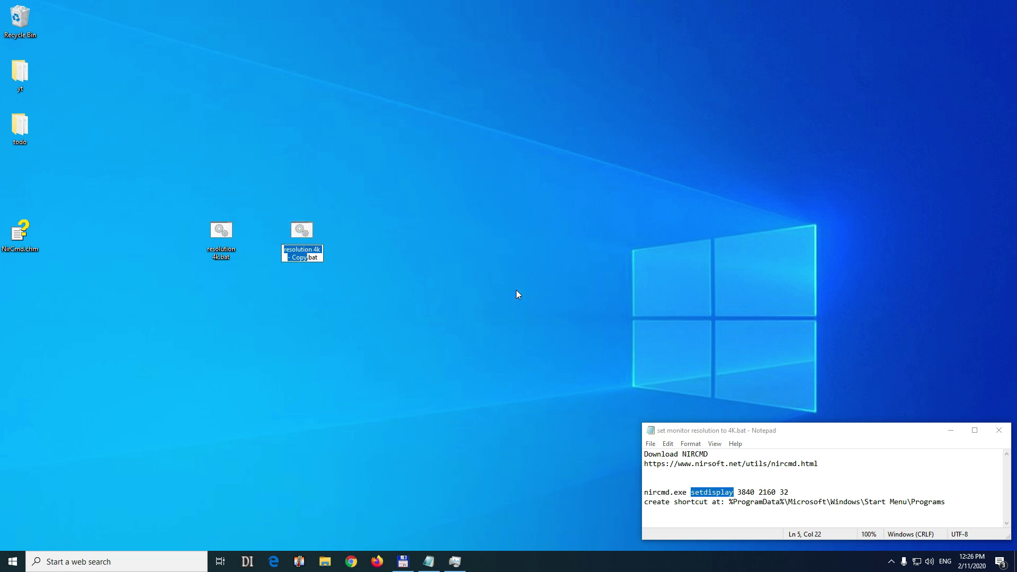
key("Left")
key("shift+Right")
key("shift+Right")
key("shift+Right")
key("shift+Right")
key("shift+Right")
key("shift+Right")
key("shift+Right")
key("shift+Right")
key("shift+Right")
key("shift+Right")
key("shift+Right")
key("shift+Right")
type("1080")
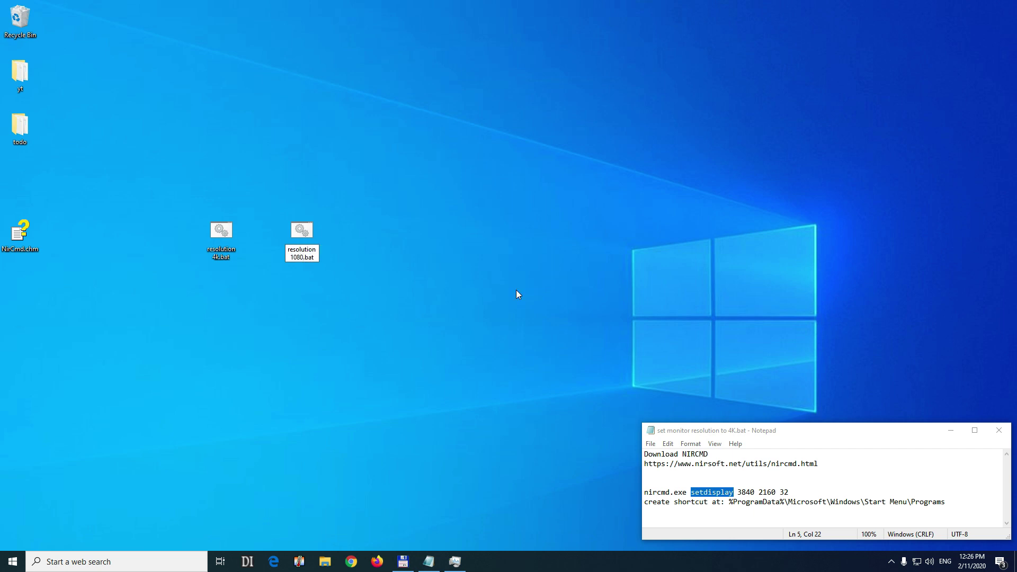
key("Return")
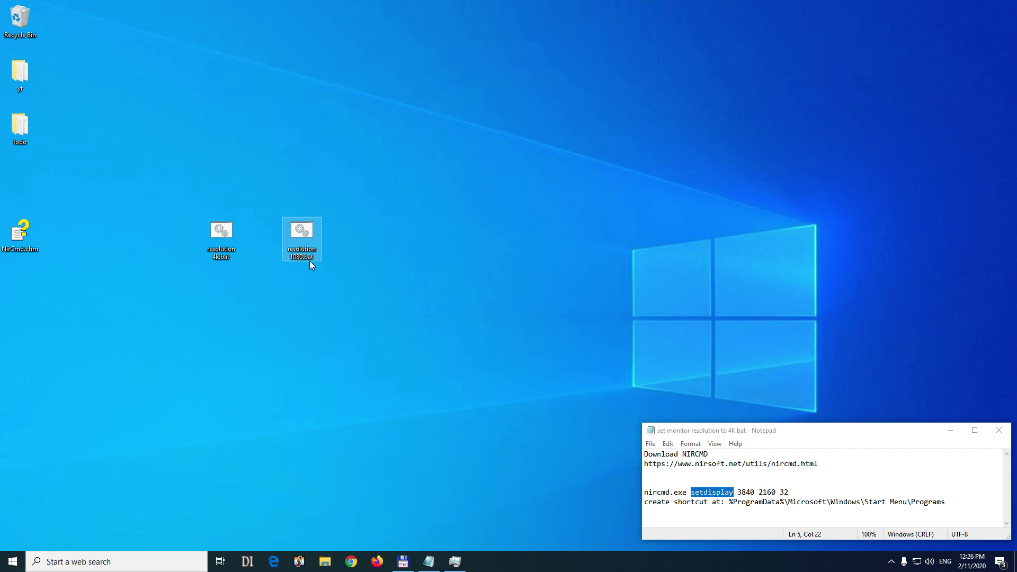
right_click(291, 242)
left_click(328, 263)
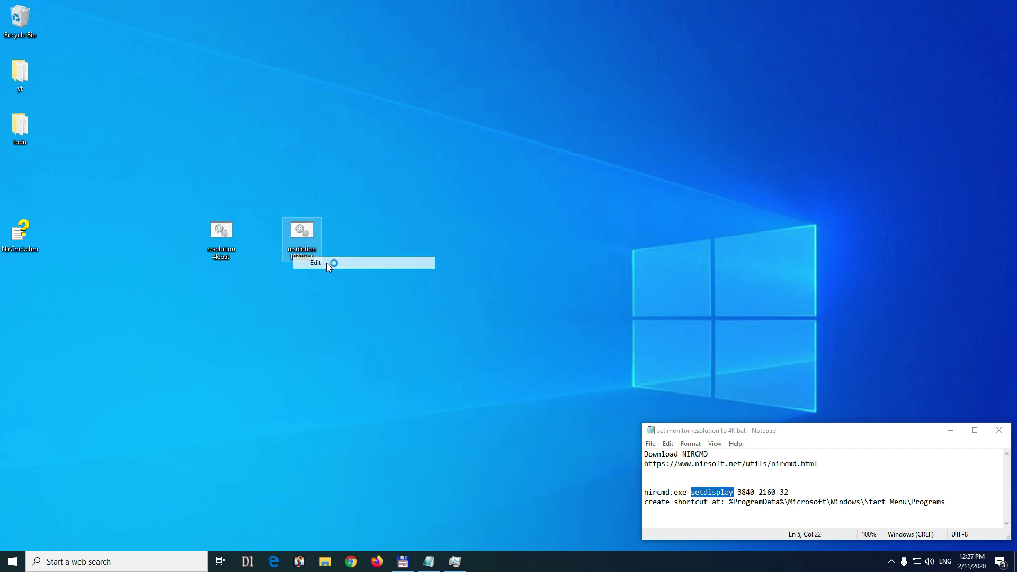
left_click_drag(170, 317, 177, 317)
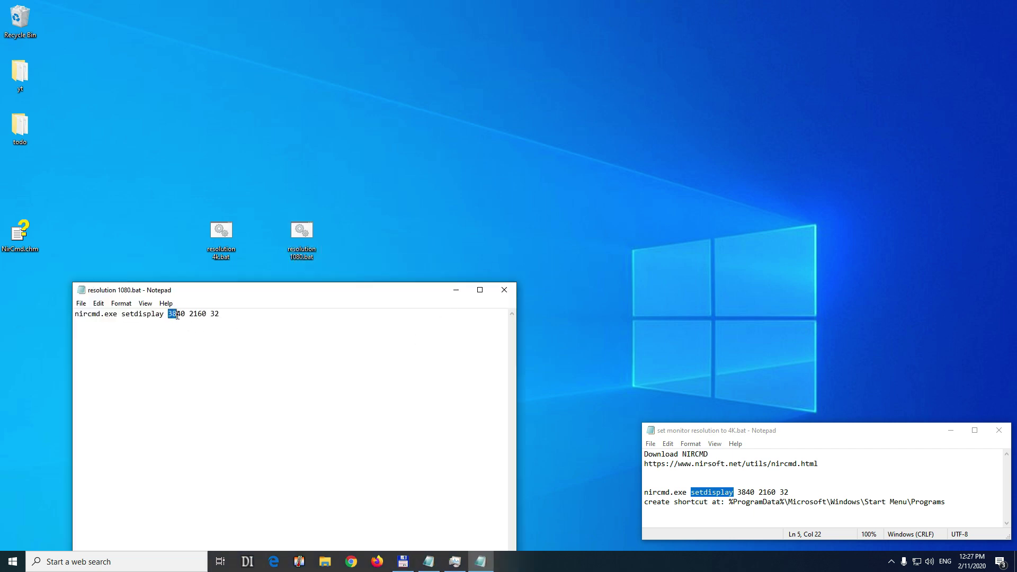
type("1920")
key("Delete")
type("0")
key("Delete")
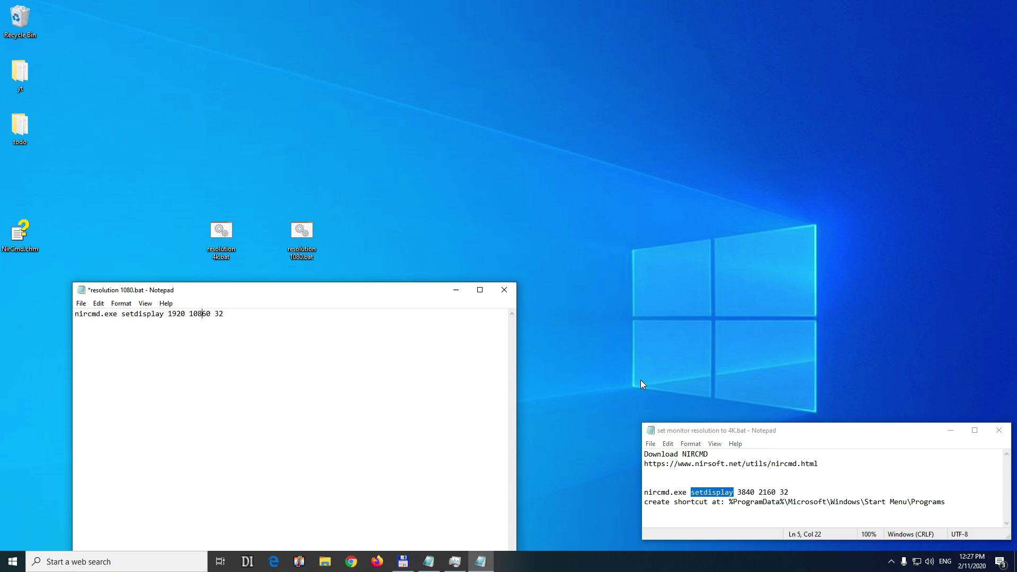
type("8")
left_click(505, 292)
left_click(478, 290)
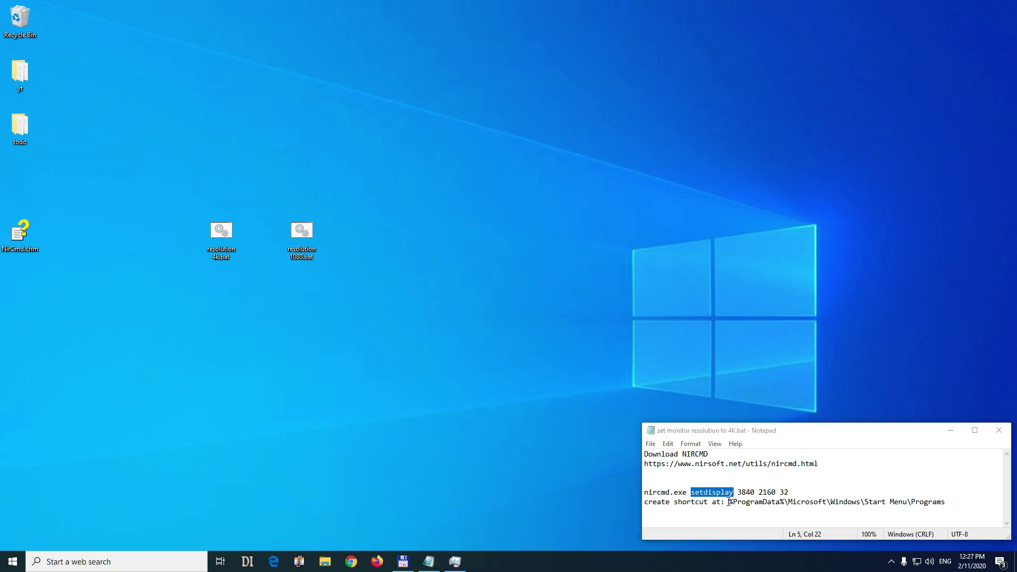
Copy the %ProgramData% Start Menu Programs path from the notes.
left_click_drag(729, 503, 948, 505)
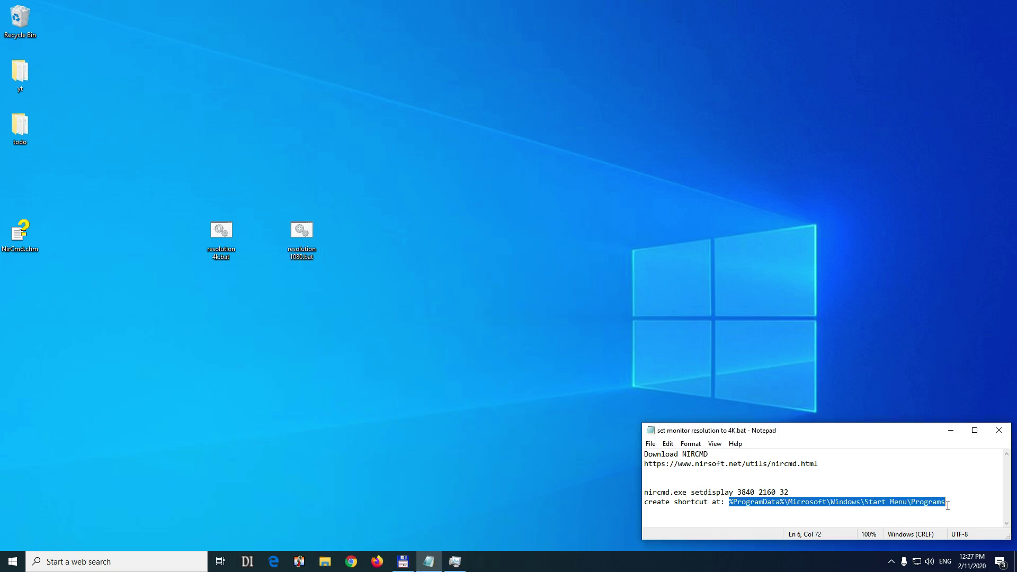
right_click(915, 507)
left_click(909, 378)
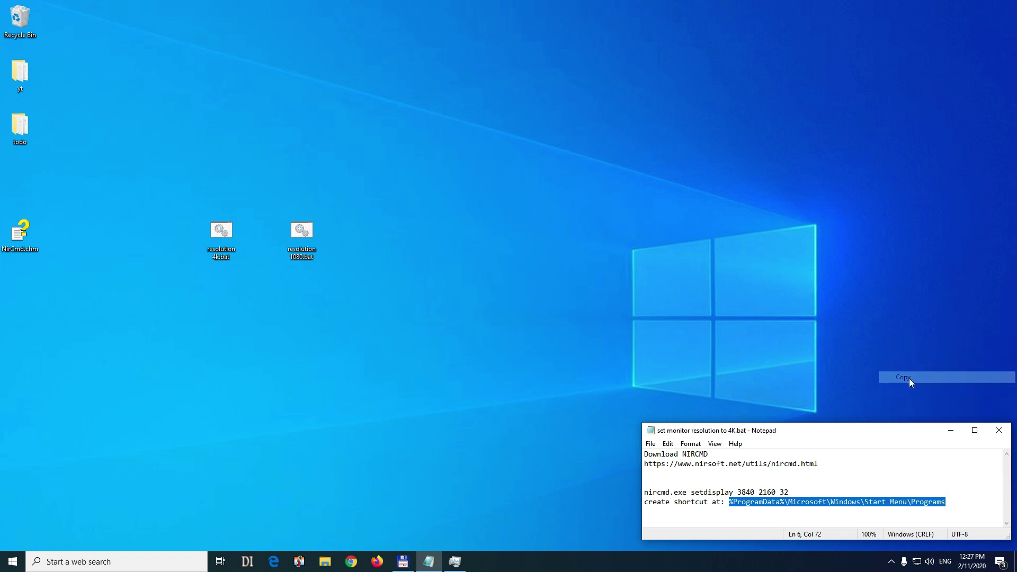
Open File Explorer, widen the address bar, and paste the Start Menu Programs path into it.
left_click(325, 562)
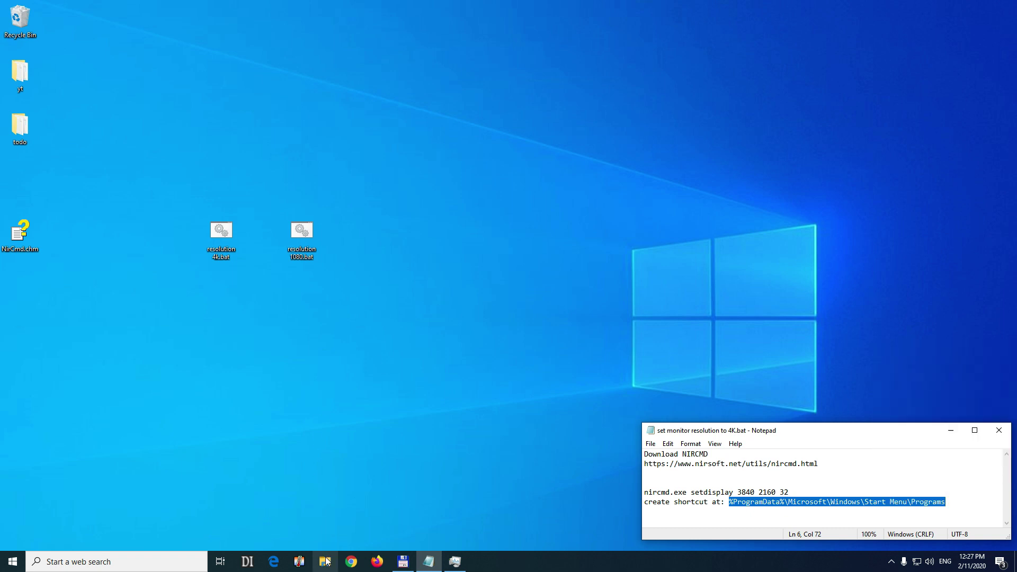
left_click(473, 103)
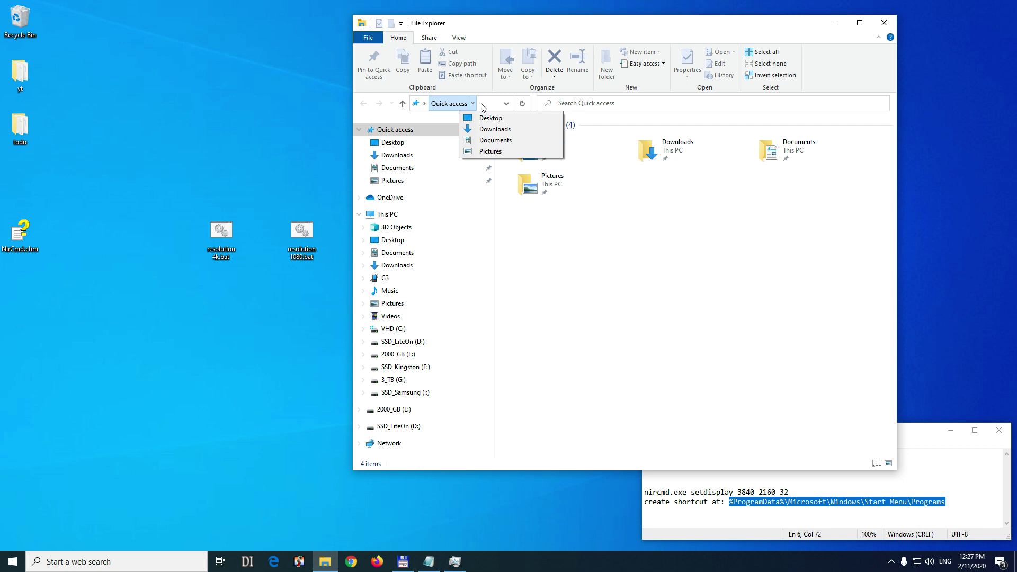
left_click(532, 103)
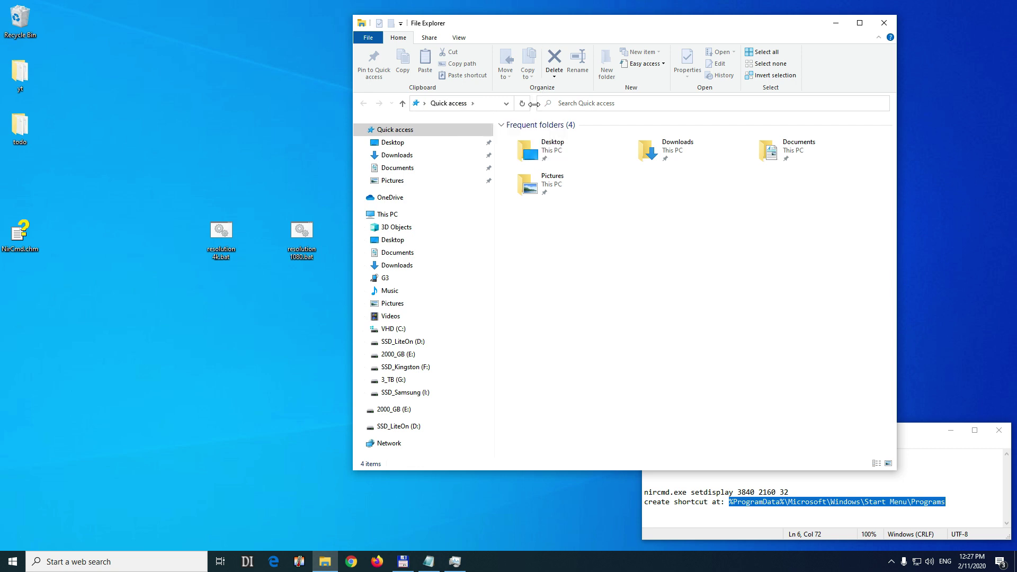
left_click_drag(533, 105, 690, 110)
left_click(546, 104)
right_click(546, 104)
left_click(571, 147)
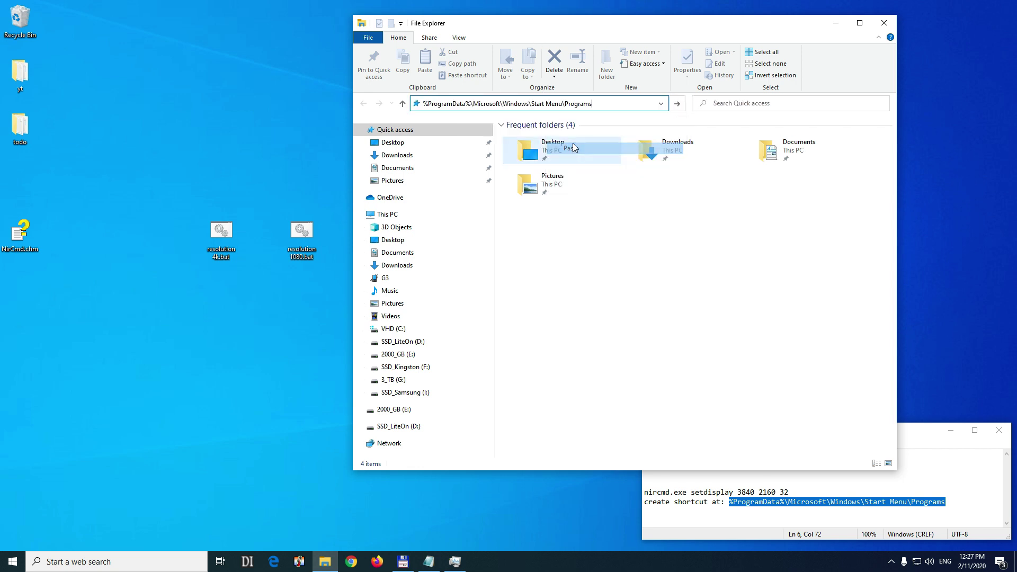
Move resolution 4k.bat and resolution 1080.bat from the desktop into the Start Menu Programs folder, approving admin access.
left_click(678, 104)
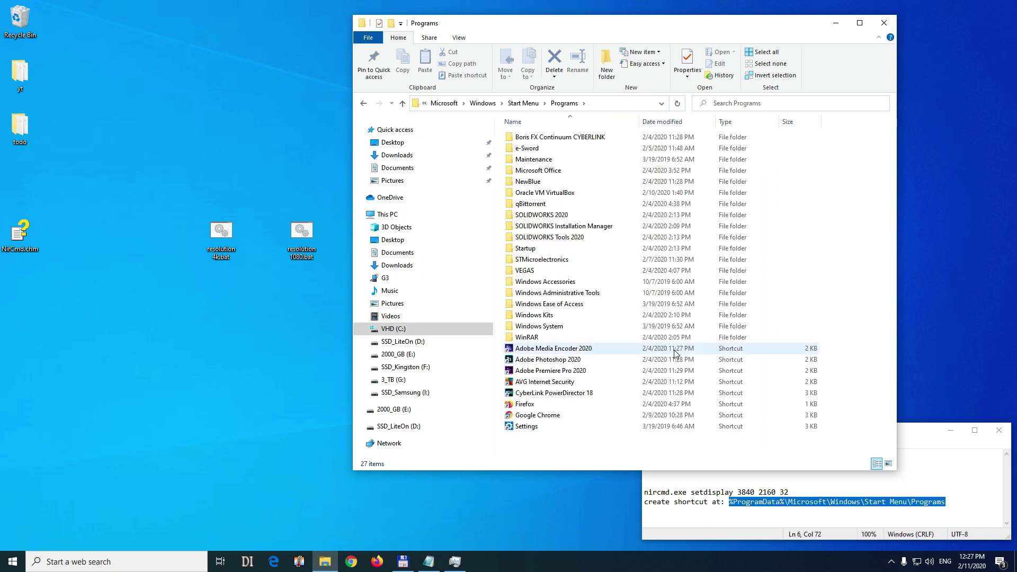
left_click_drag(316, 173, 207, 293)
left_click_drag(229, 237, 594, 451)
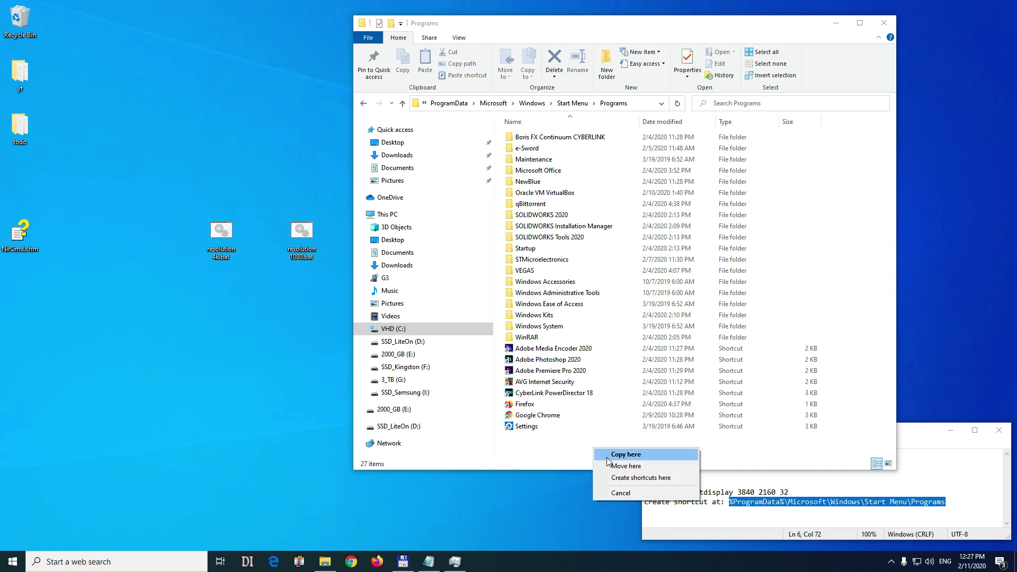
left_click(631, 469)
left_click(453, 214)
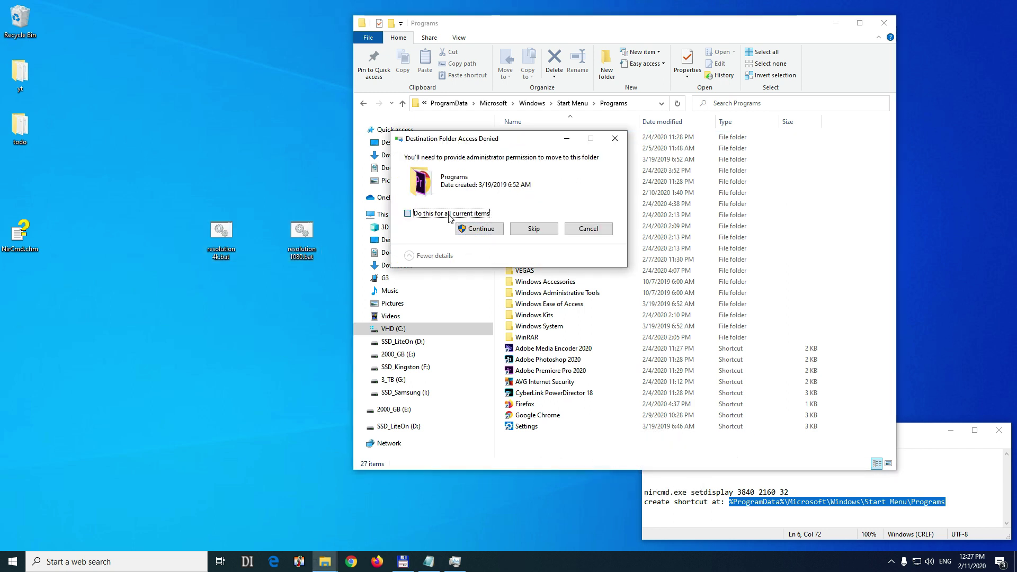
left_click(480, 229)
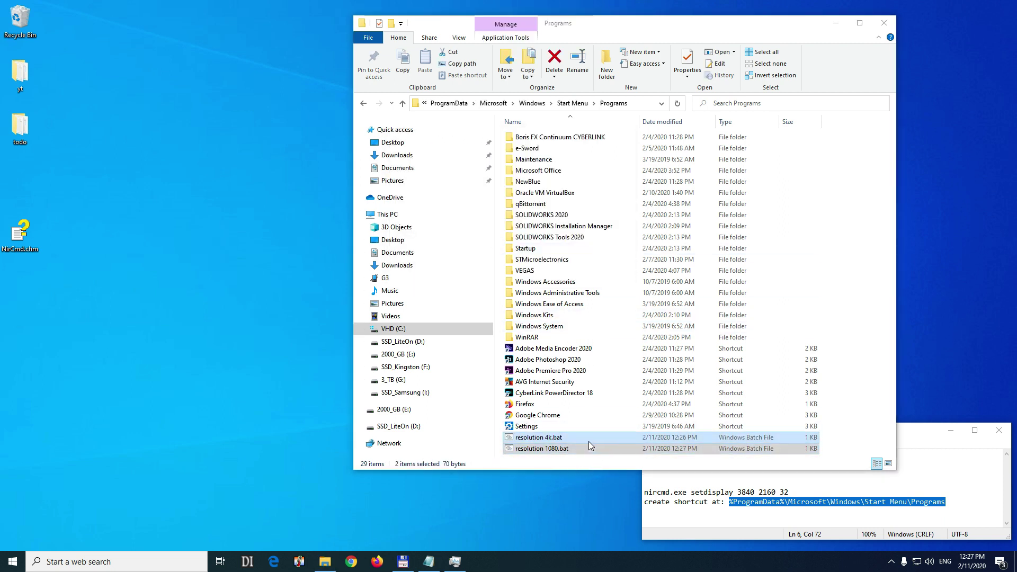
left_click_drag(561, 438, 858, 409)
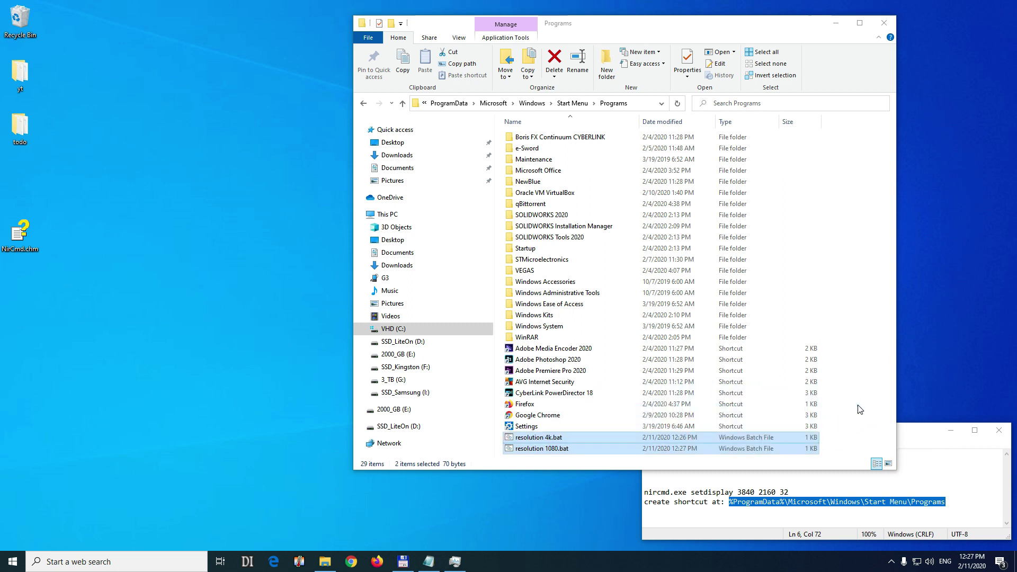
Create desktop shortcuts to both resolution .bat files and arrange them side by side.
left_click(898, 435)
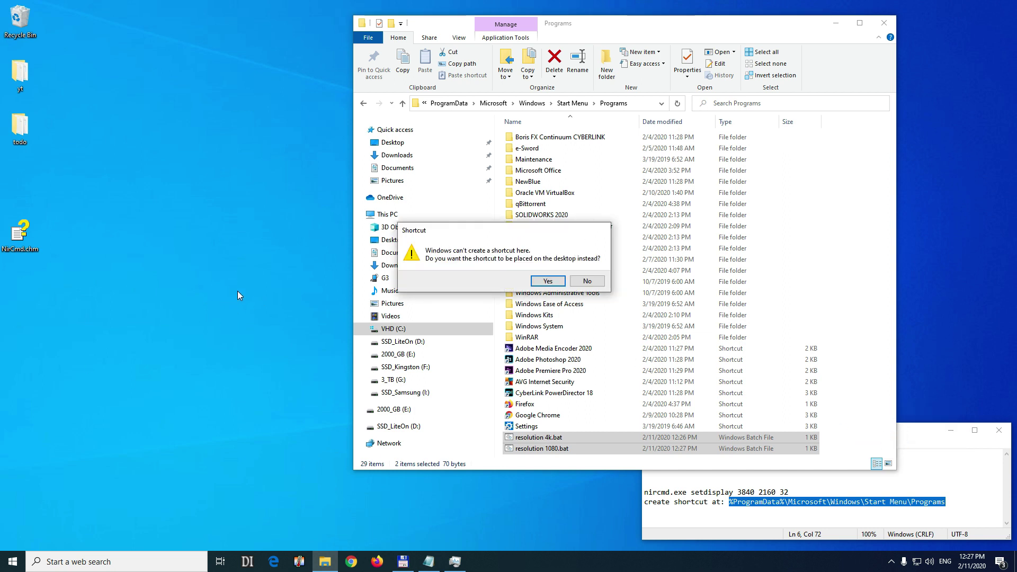
left_click(548, 280)
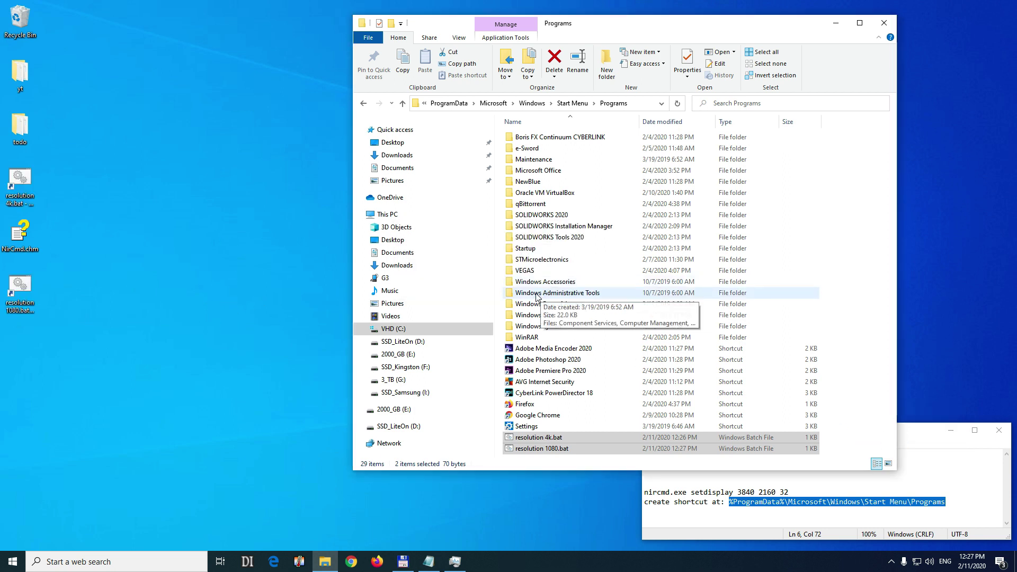
left_click_drag(29, 191, 150, 244)
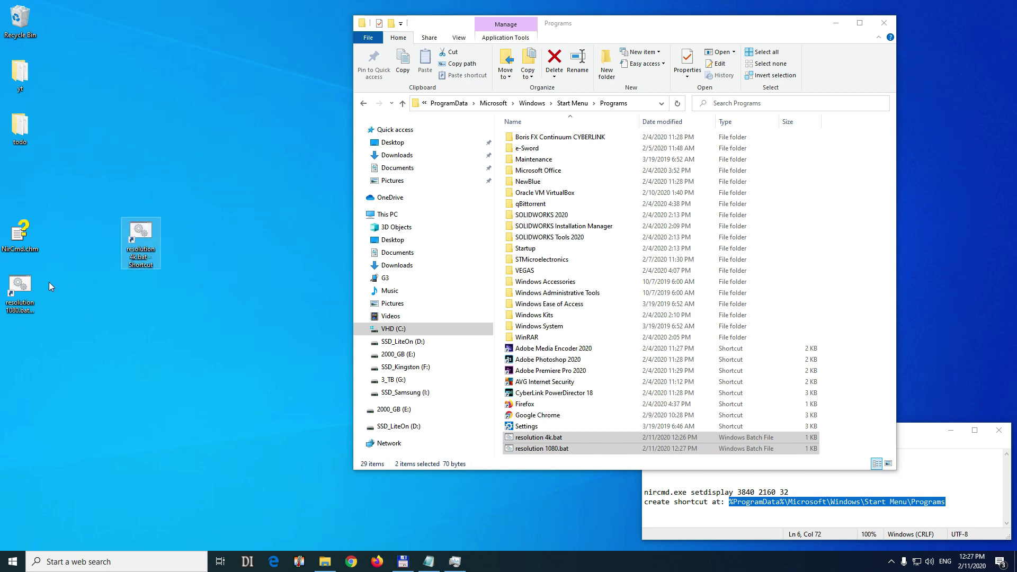
left_click_drag(38, 297, 172, 300)
left_click_drag(189, 241, 190, 239)
left_click_drag(224, 202, 118, 290)
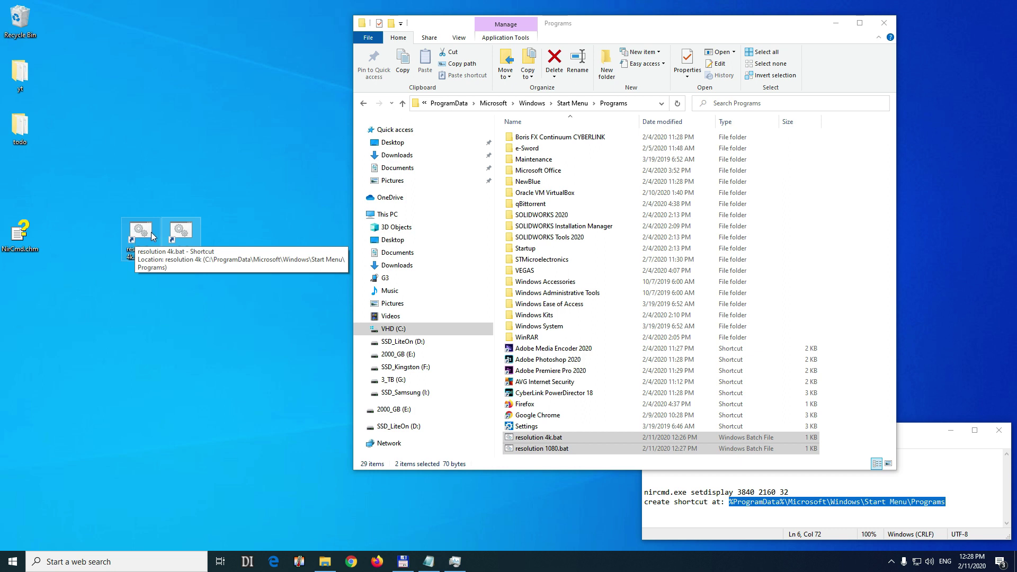
Move both shortcuts into the Start Menu Programs folder with administrator approval.
left_click_drag(152, 237, 853, 397)
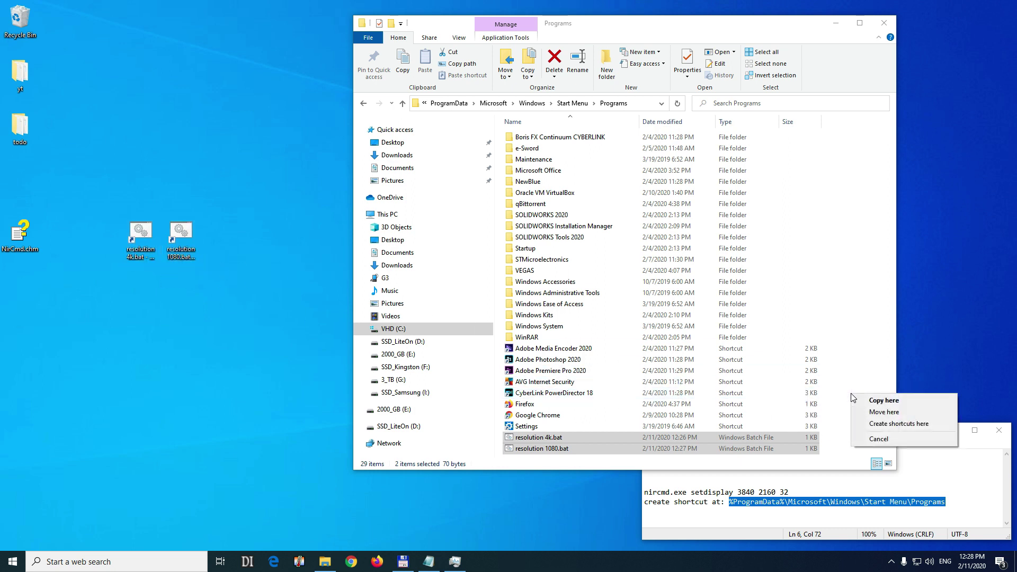
left_click(880, 412)
left_click(479, 229)
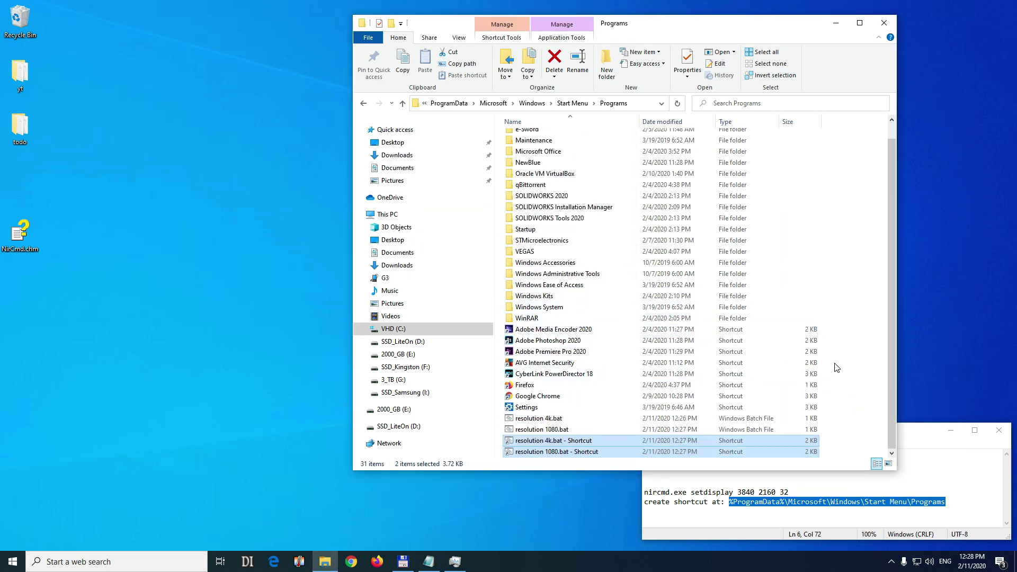
left_click(853, 428)
left_click(583, 444)
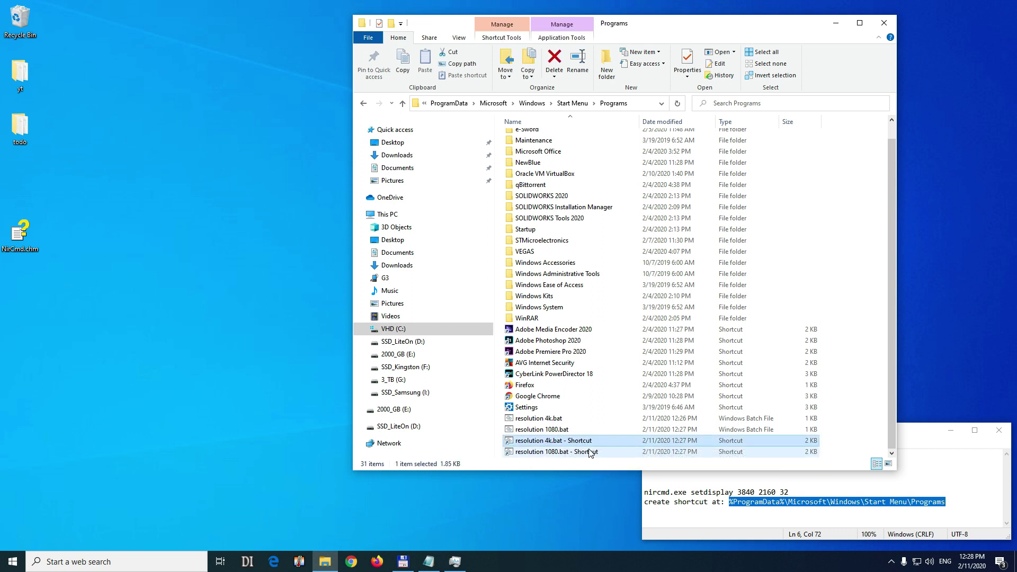
Set the resolution 4k.bat shortcut to hotkey Ctrl + Alt + 4 and Run Minimized, saving with admin approval.
right_click(560, 444)
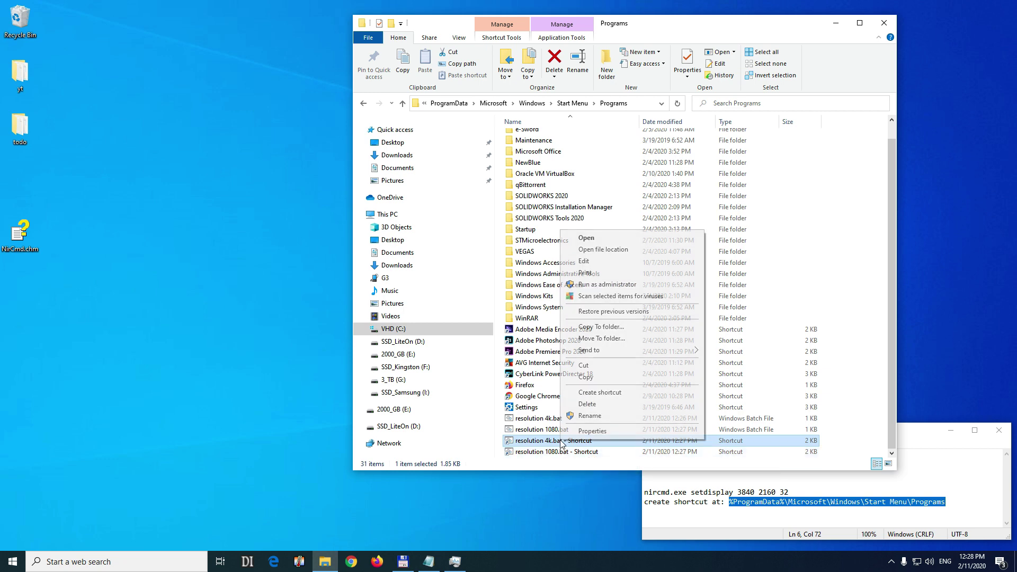
left_click(612, 434)
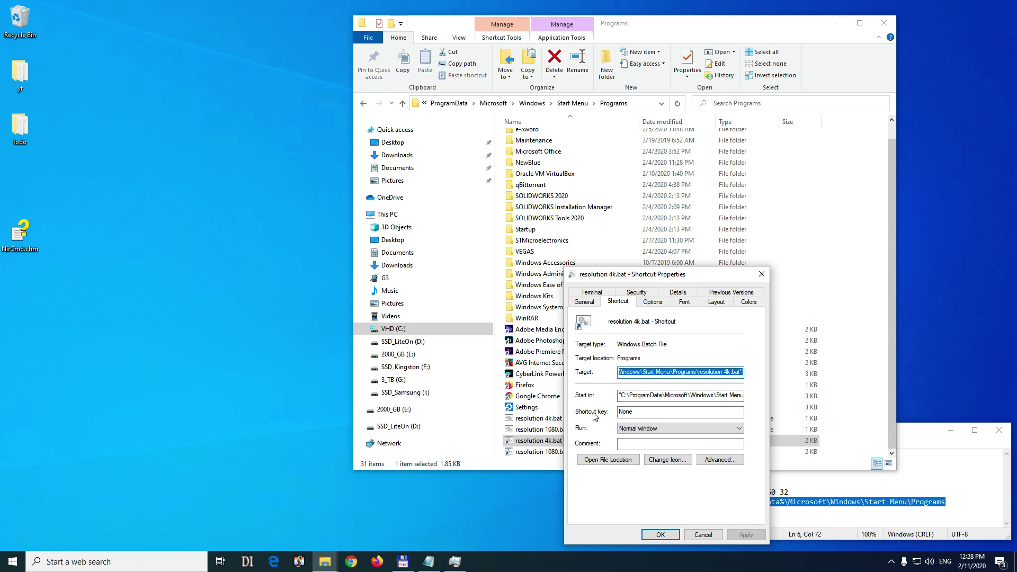
left_click(647, 412)
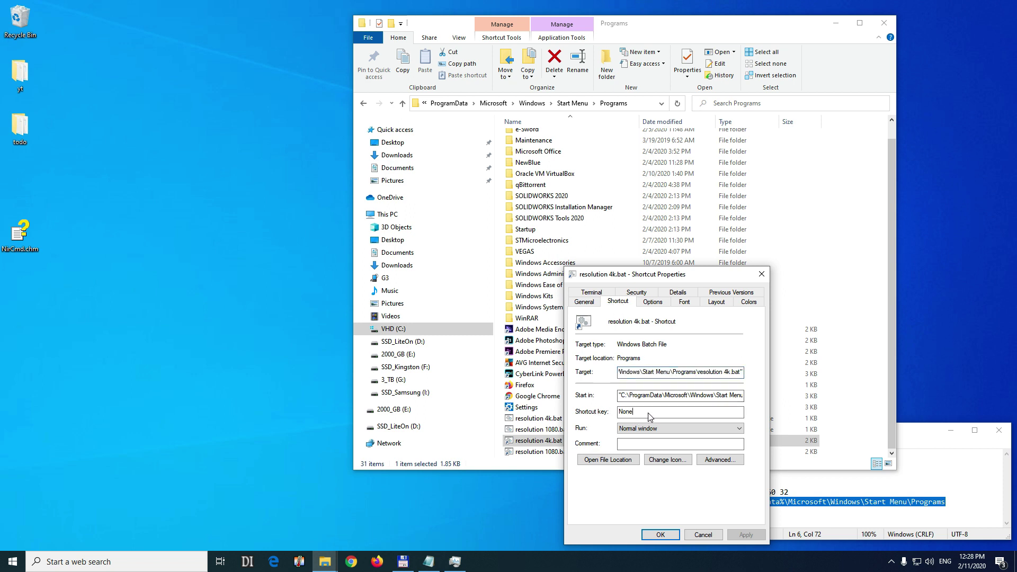
key("ctrl+alt")
left_click(654, 429)
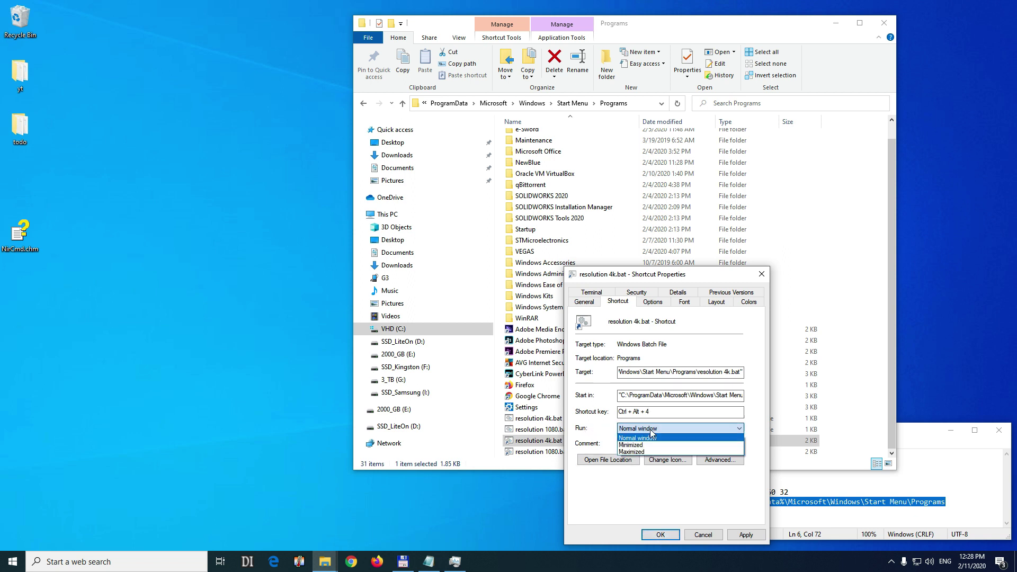
left_click(639, 447)
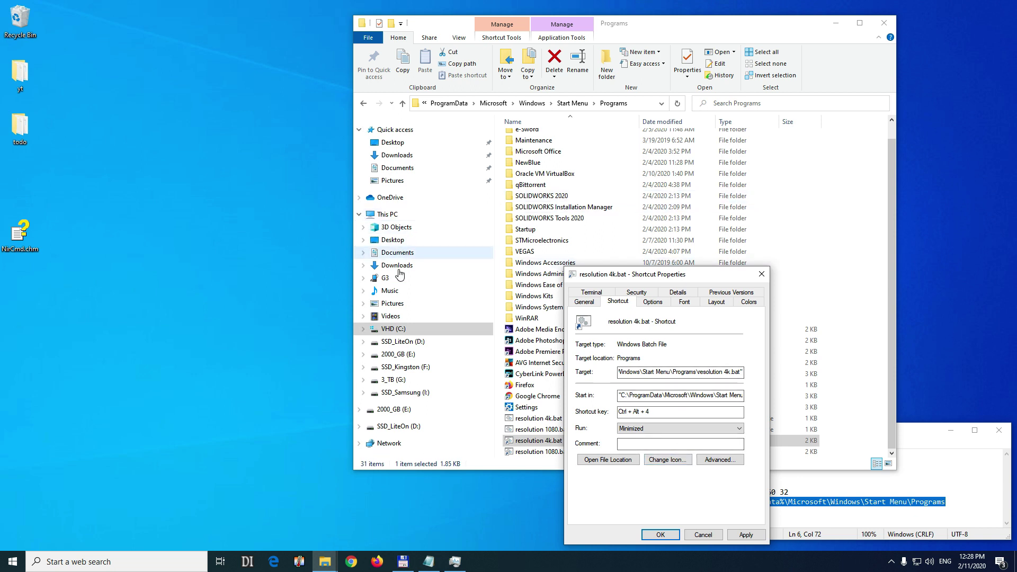
left_click(661, 535)
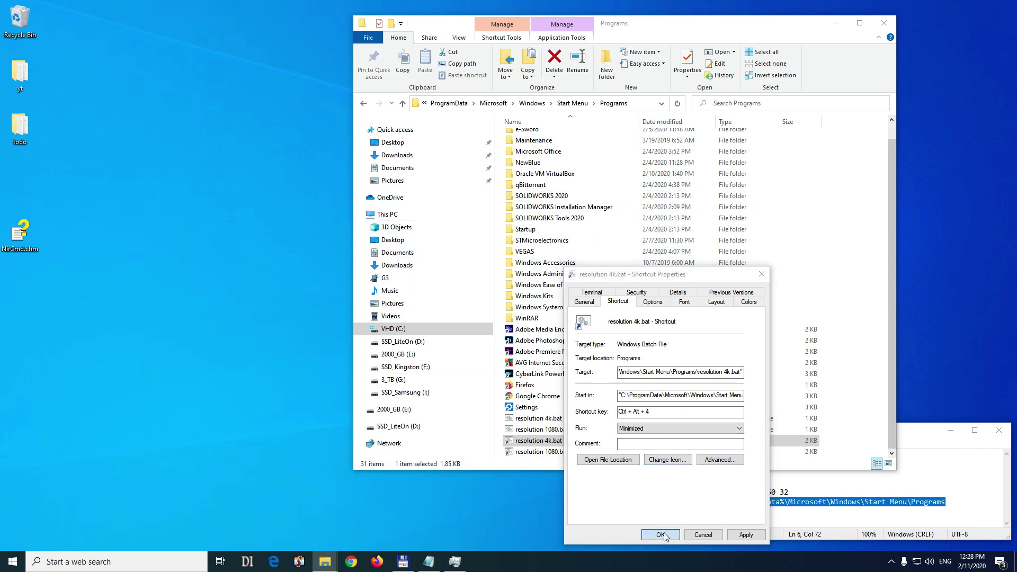
left_click(679, 431)
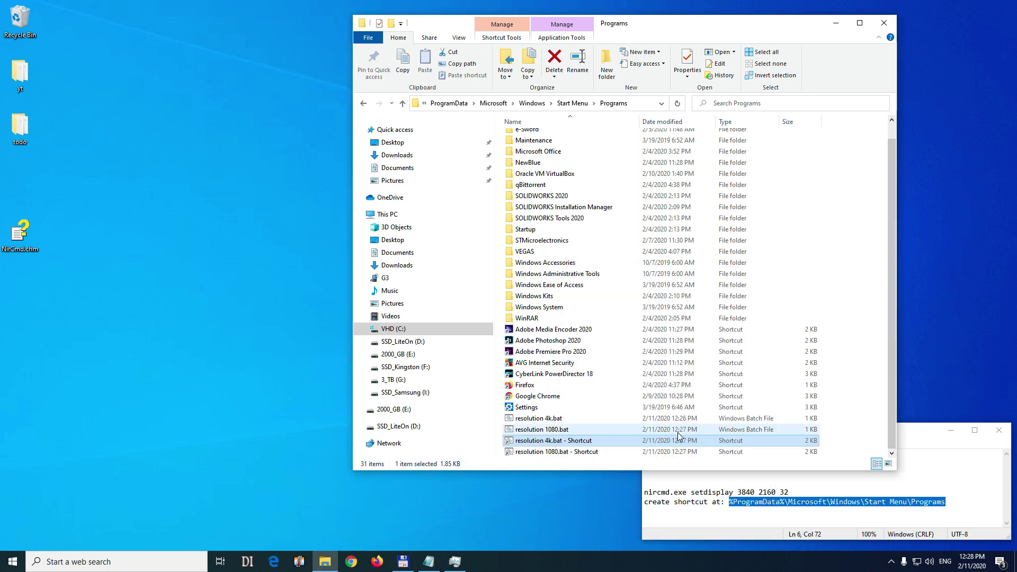
Set the resolution 1080.bat shortcut to hotkey Ctrl + Alt + 1 and Run Minimized, saving with admin approval.
left_click(563, 453)
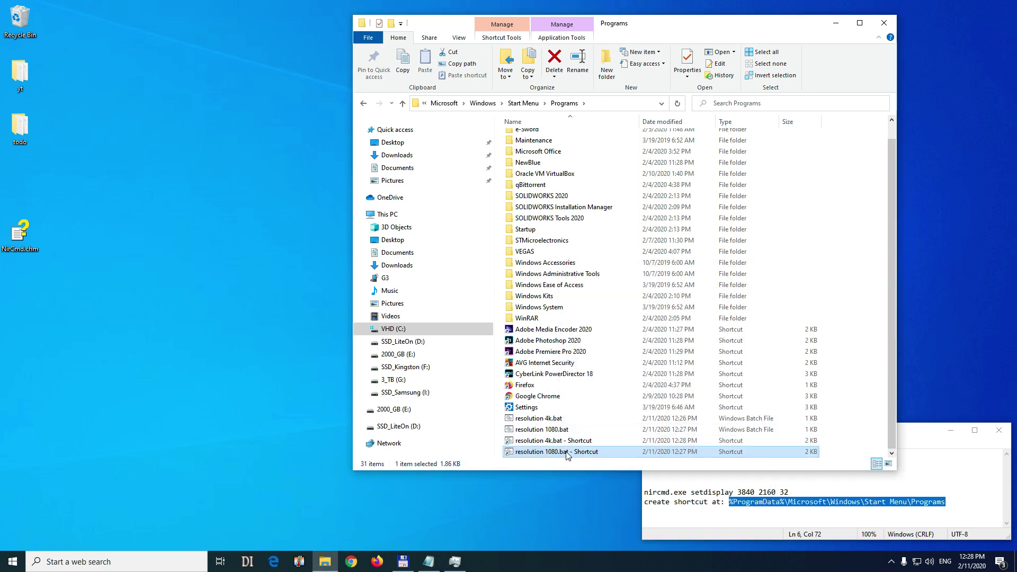
right_click(576, 454)
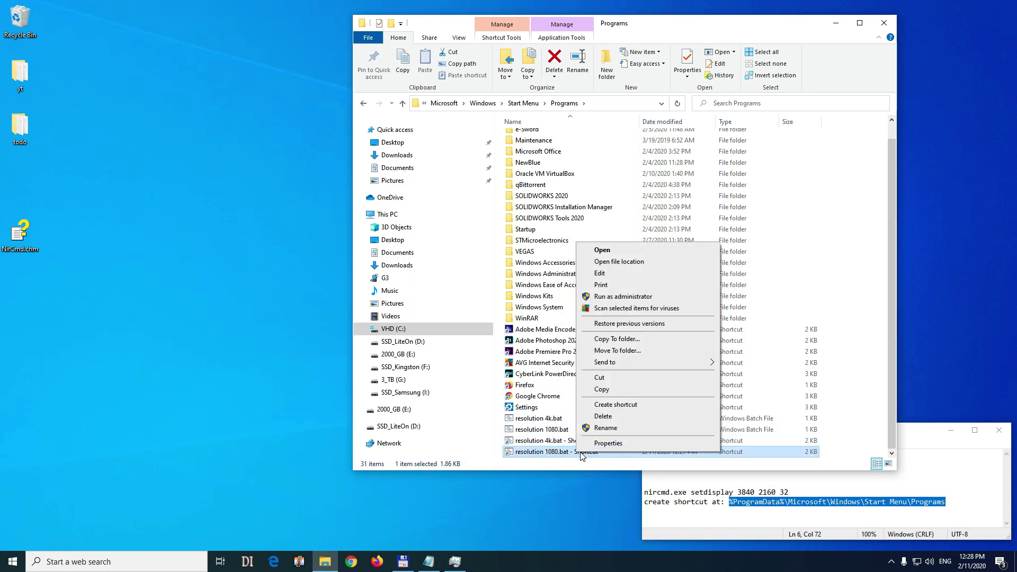
left_click(609, 444)
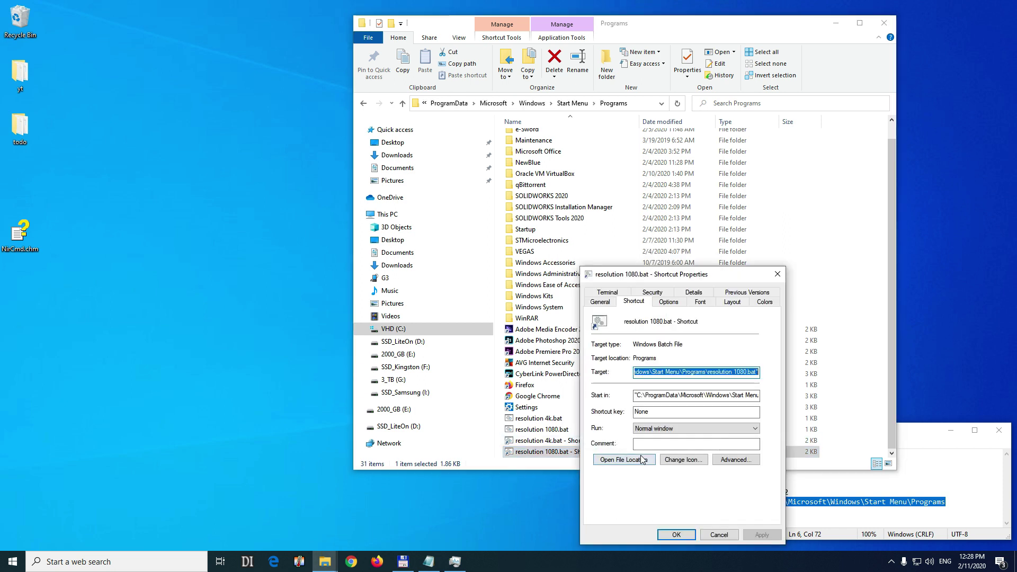
left_click(660, 412)
key("ctrl+alt")
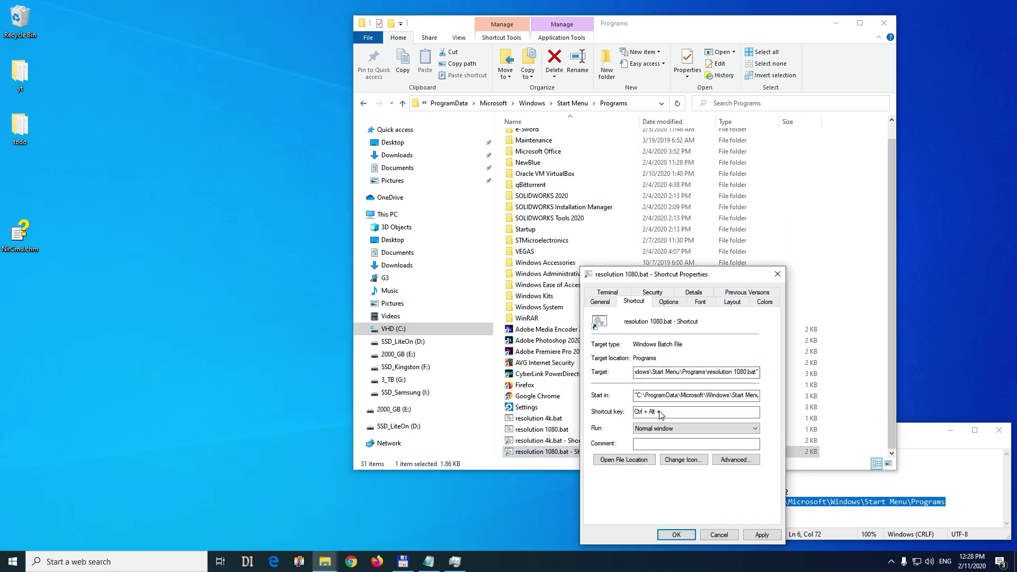
key("ctrl+alt+1")
key("Tab")
left_click(660, 431)
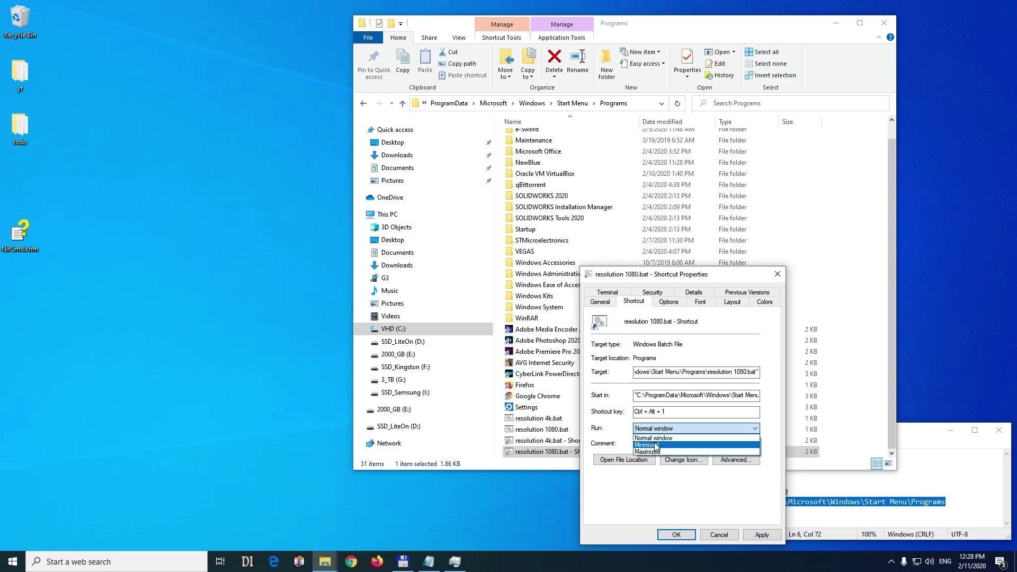
left_click(661, 446)
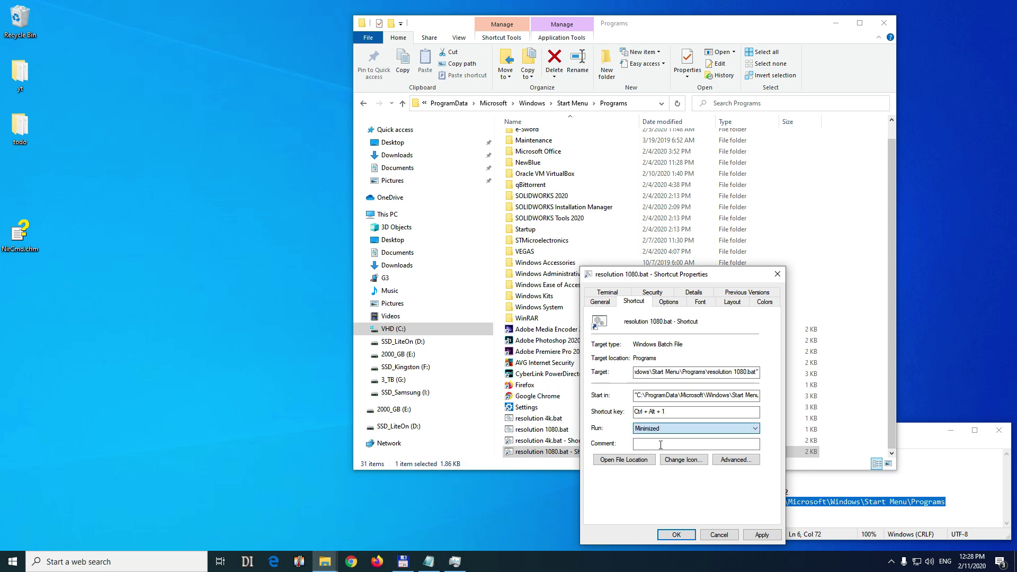
left_click(680, 536)
left_click(691, 431)
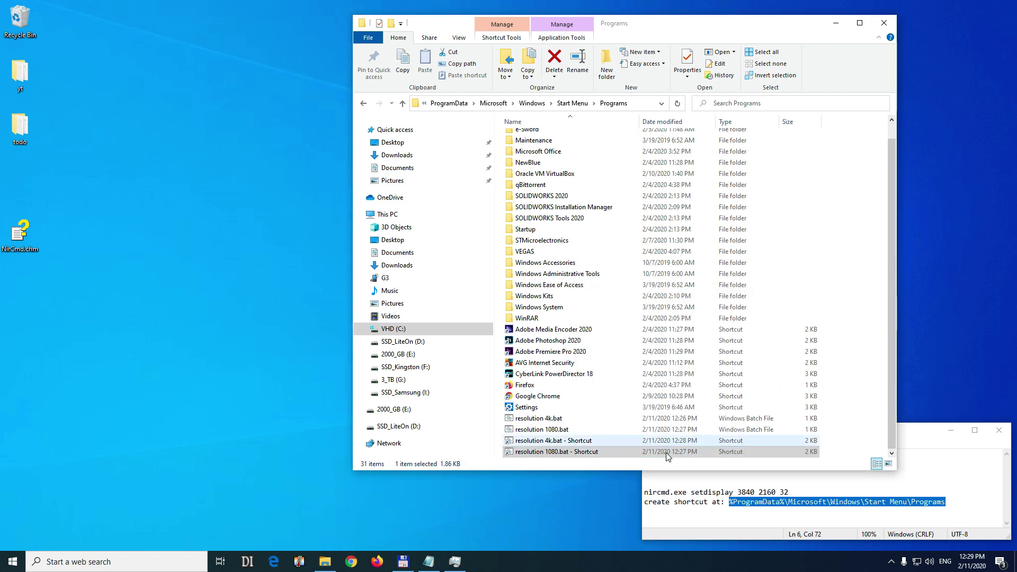
Launch On-Screen Keyboard from a Start menu search for 'keyb'.
left_click(267, 314)
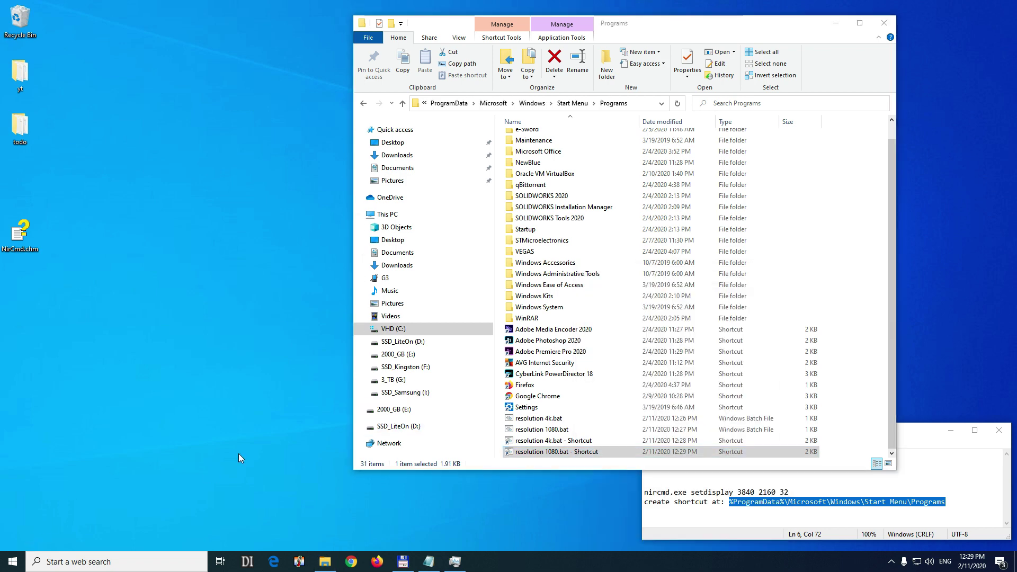
key("super")
type("keyb")
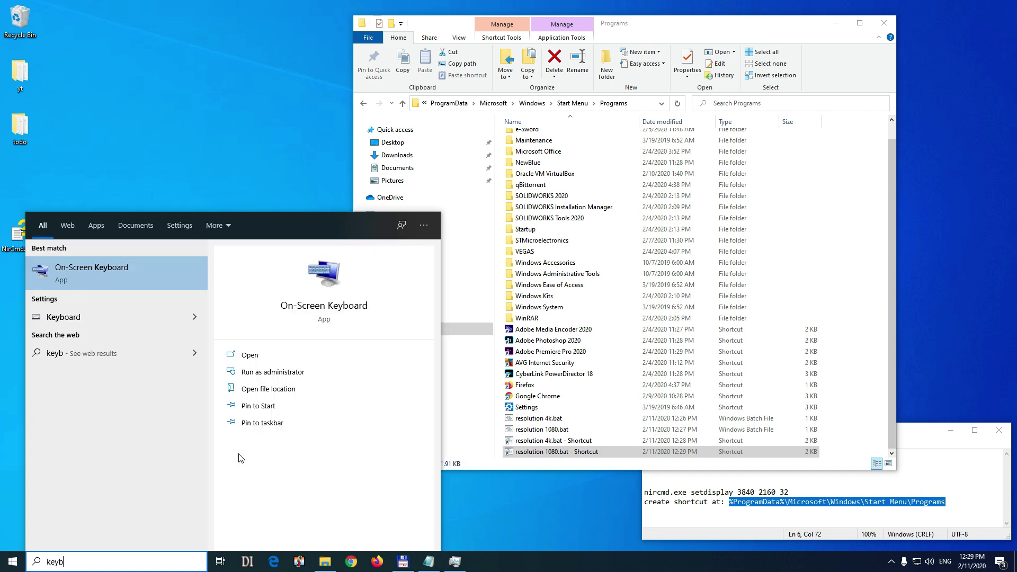
left_click(95, 275)
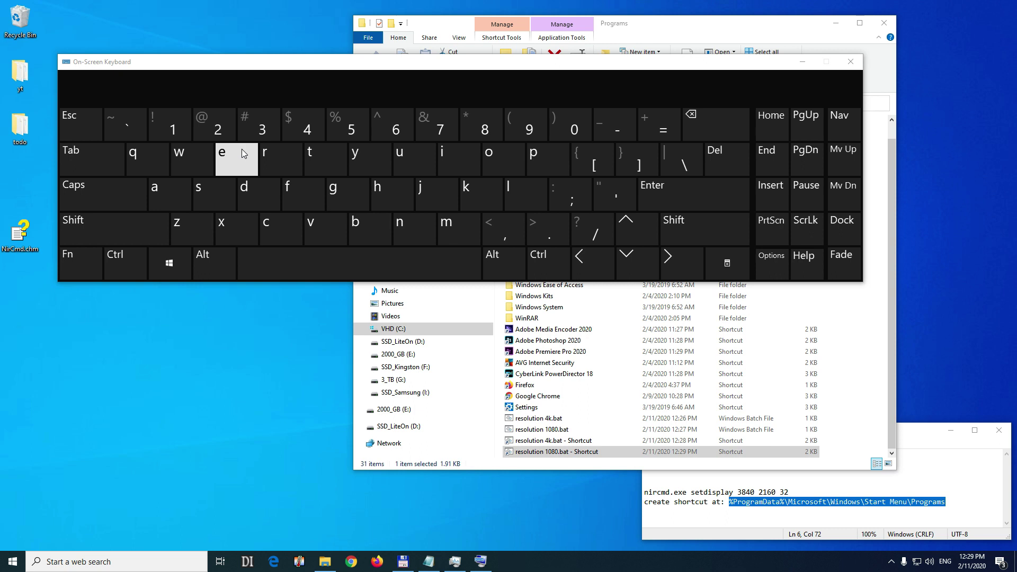
Fire Ctrl + Alt + 4 to switch to 4K, then Ctrl + Alt + 1 to return to 1080p.
left_click(113, 265)
left_click(200, 267)
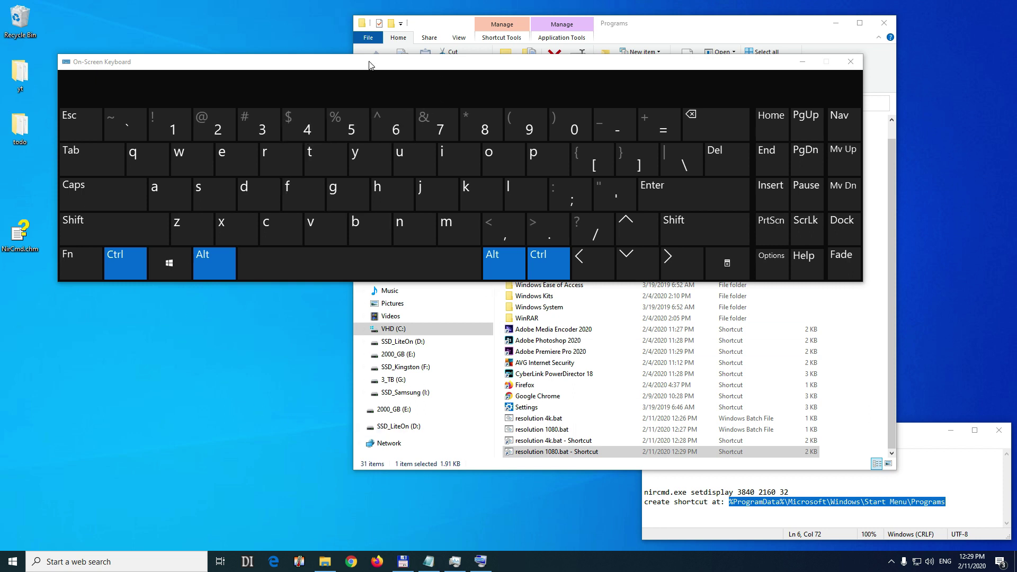
left_click_drag(414, 65, 427, 101)
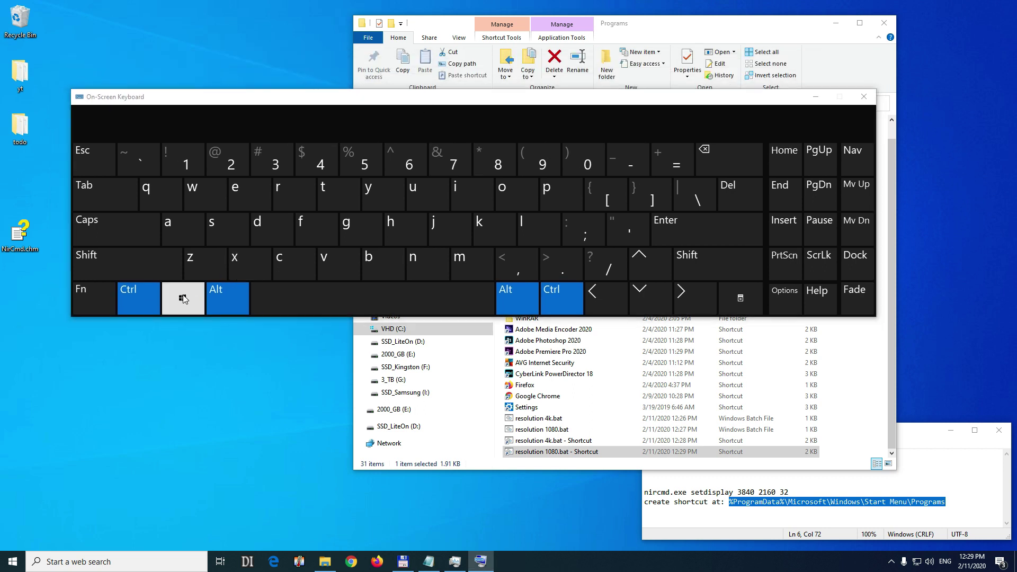
left_click(320, 162)
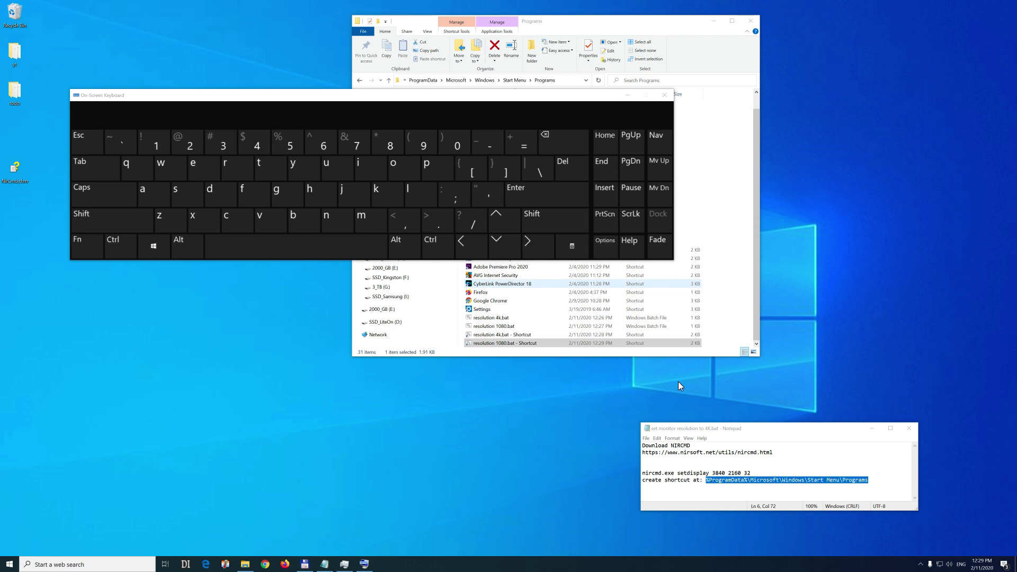
key("ctrl")
key("alt")
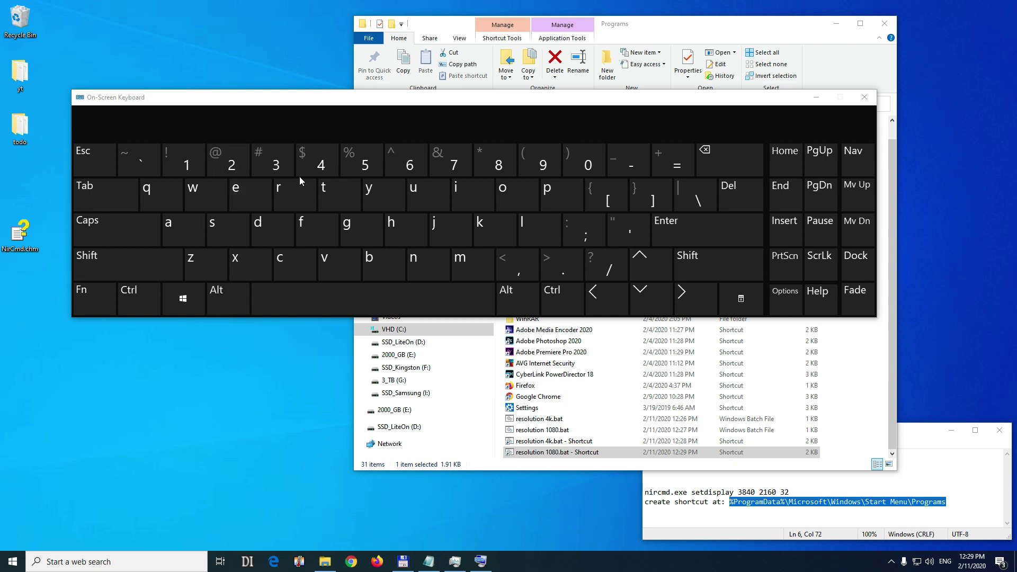
Close On-Screen Keyboard and the Programs window, then delete NirCmd.chm from the desktop.
left_click(864, 97)
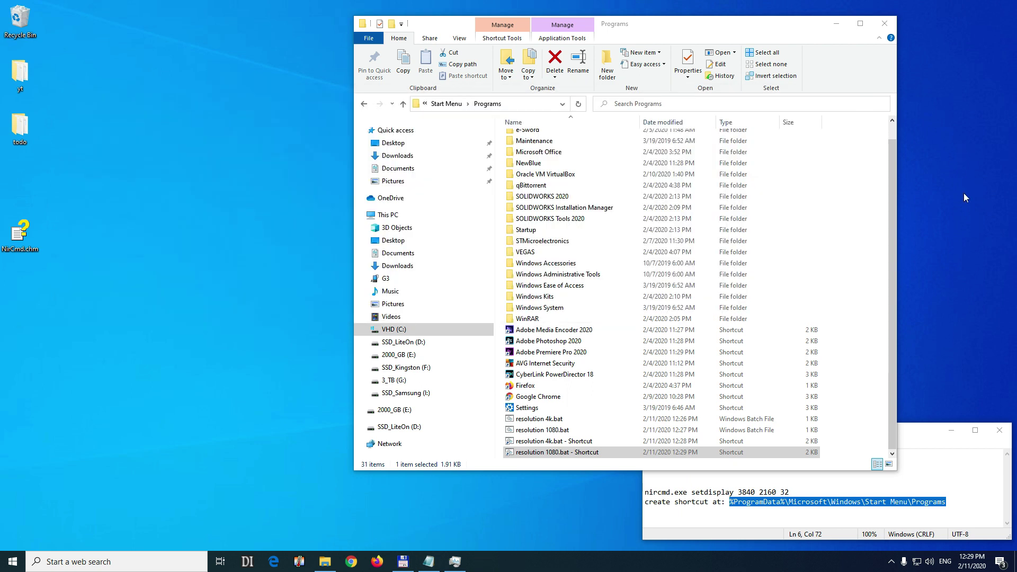
left_click(885, 23)
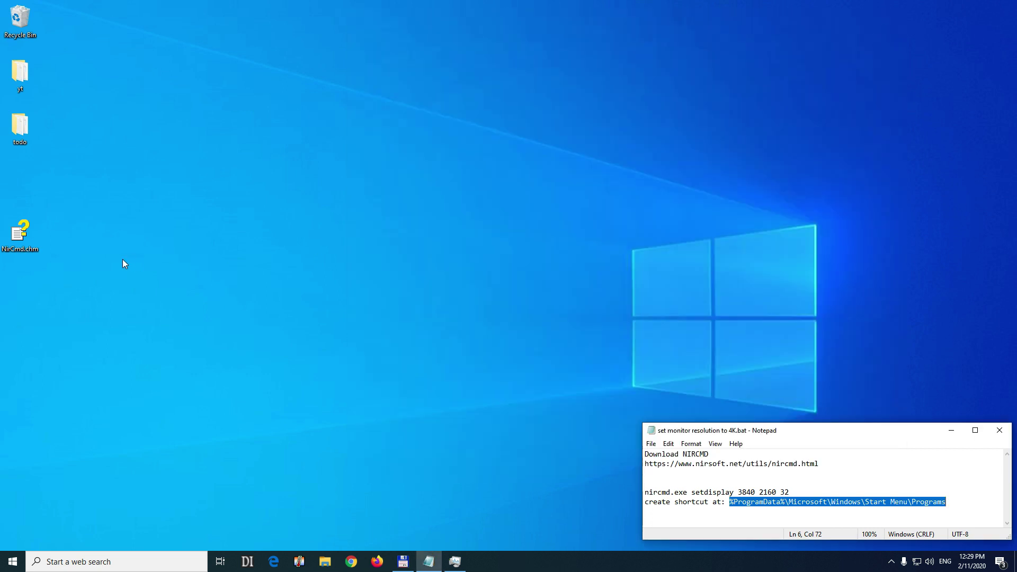
right_click(21, 240)
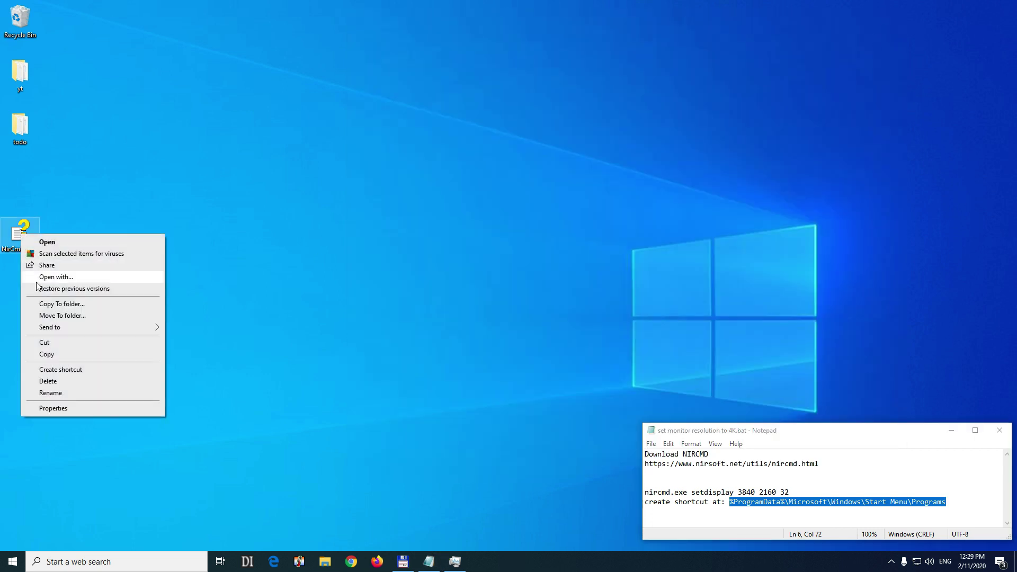
left_click(53, 384)
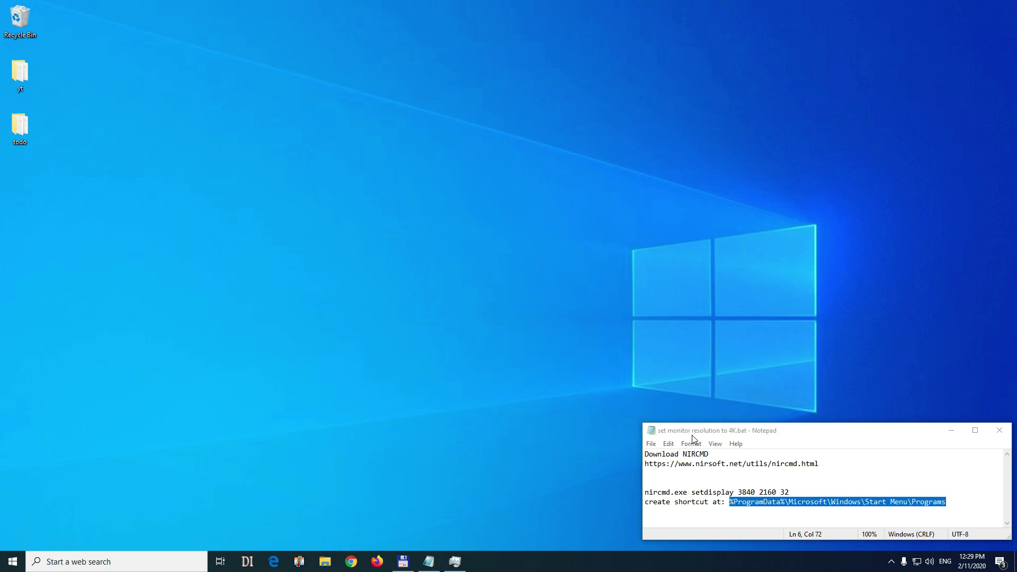